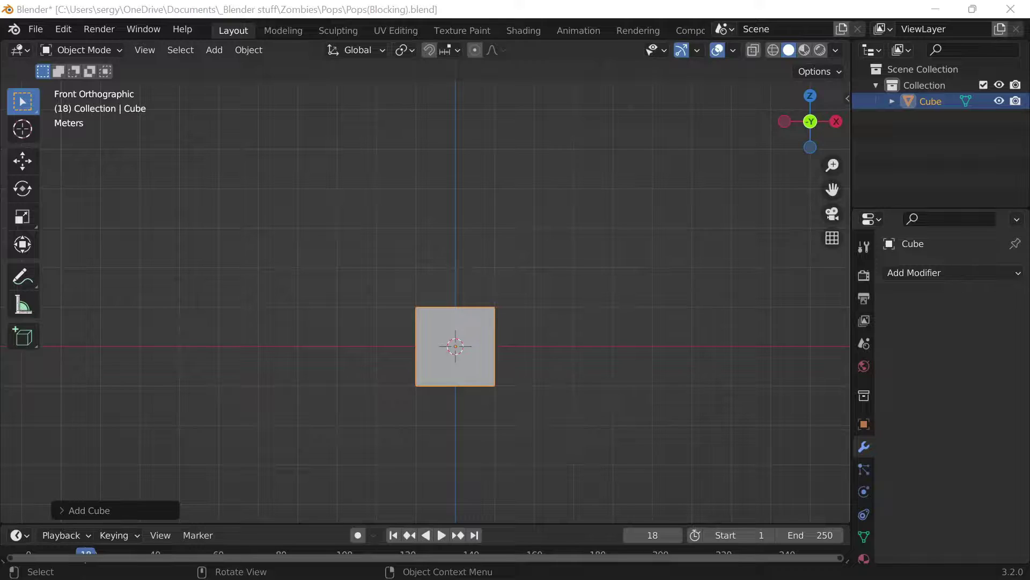
Apply subdivision to the starting cube and fully round it into a sphere with To Sphere
key("ctrl+2")
key("Tab")
key("a")
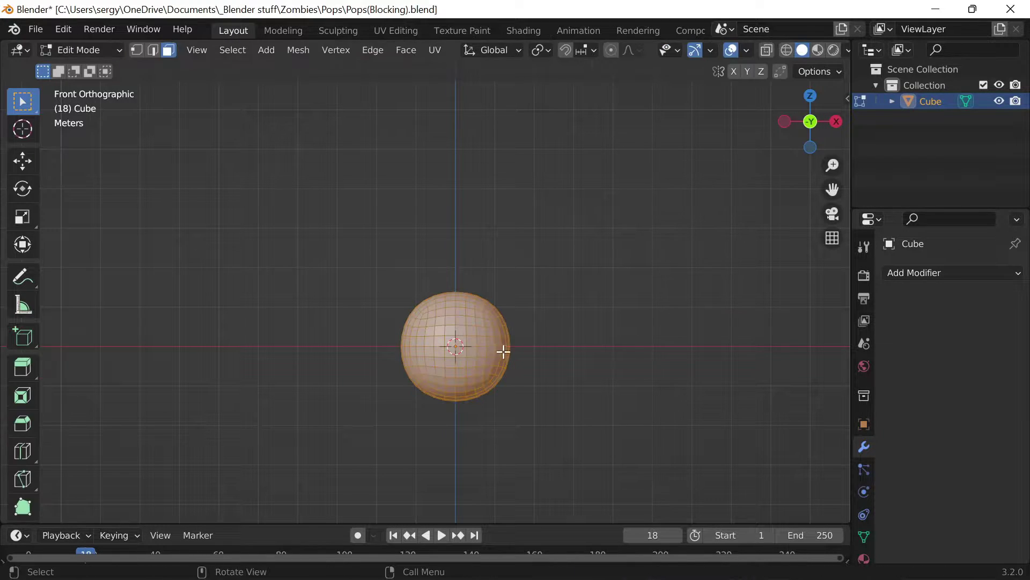
key("shift+alt+s")
mouse_move(536, 322)
middle_mouse_down()
mouse_move(671, 314)
mouse_move(641, 307)
middle_mouse_up()
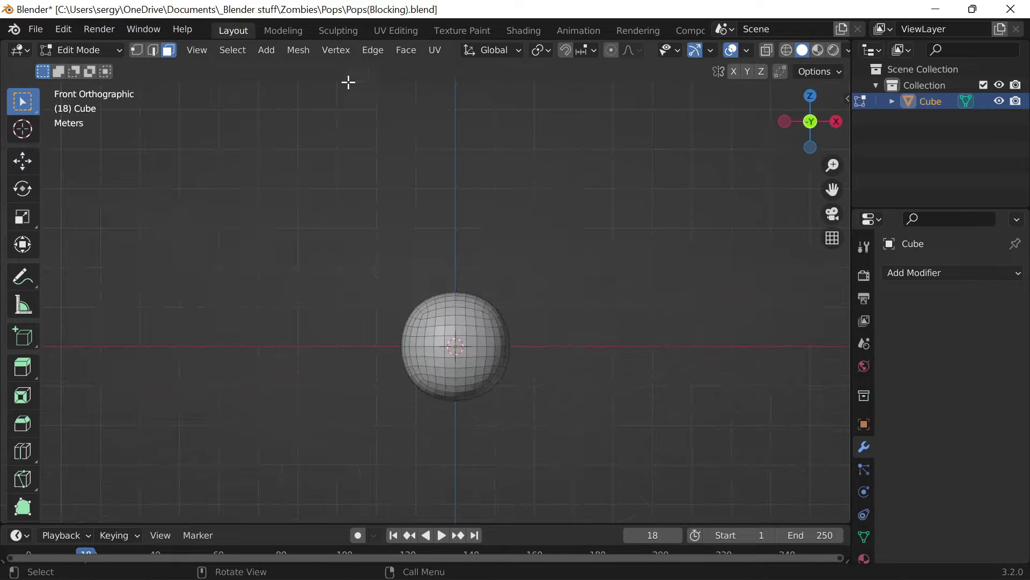
key("Tab")
Add a new cube, moved in front of the head and shrunk down for the nose
key("ctrl+KP_3")
key("shift+a")
left_click(520, 252)
key("g")
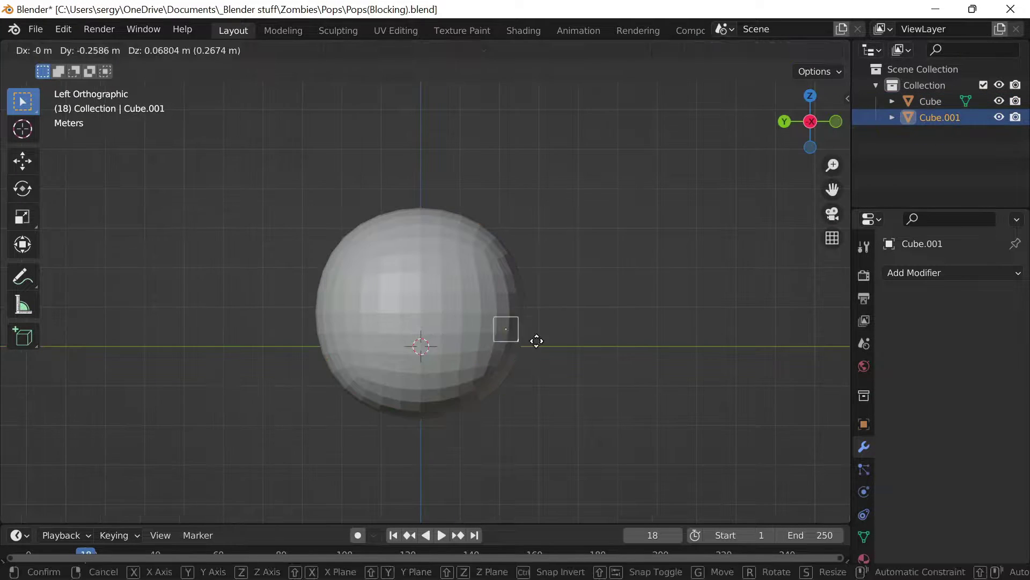
left_click(560, 335)
key("s")
left_click(593, 334)
Subdivide the nose cube and add a loop cut to stretch it into a capsule
key("Tab")
key("ctrl+3")
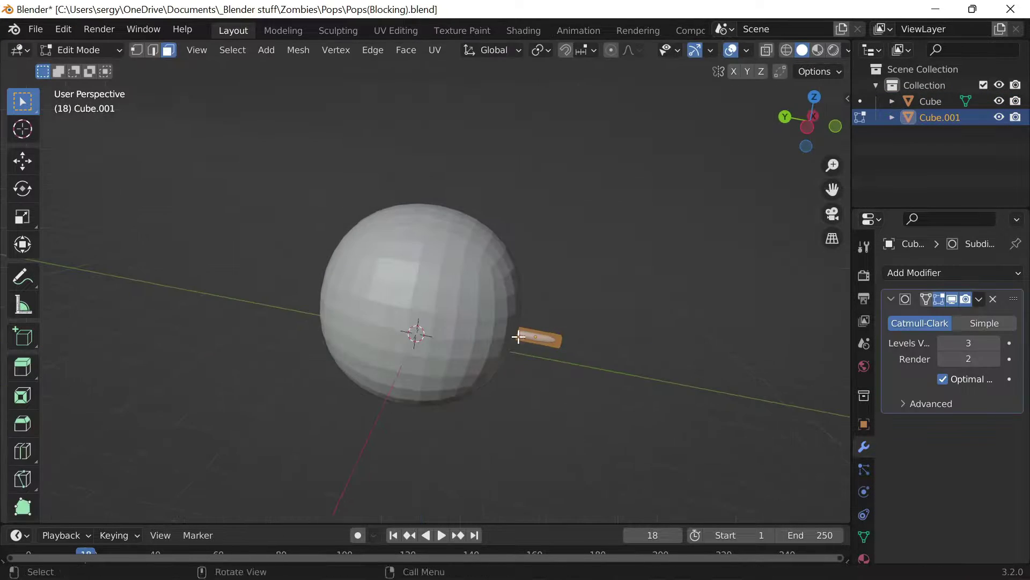
key("ctrl+r")
left_click(580, 309)
key("ctrl+KP_3")
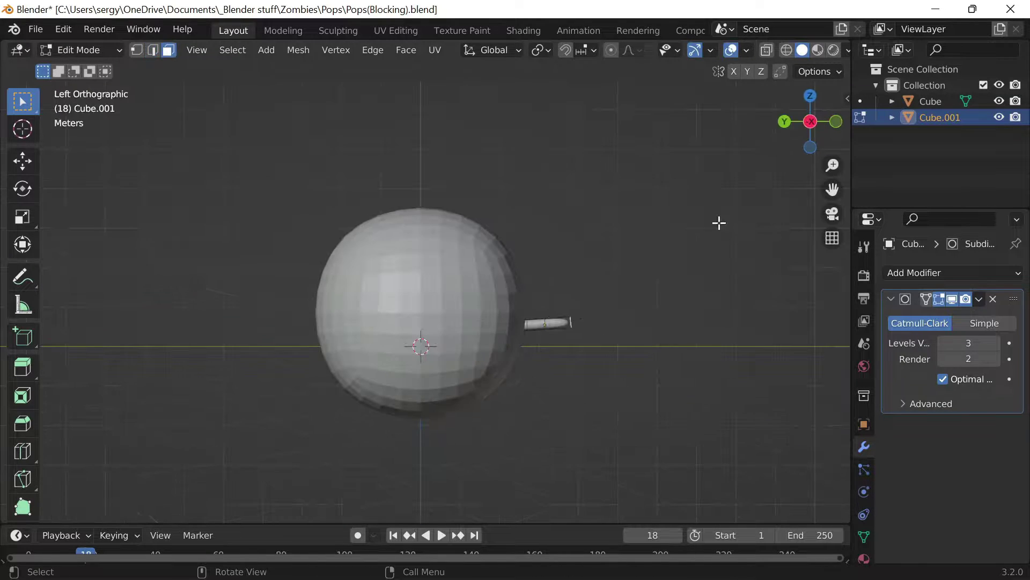
key("Tab")
middle_click_drag(720, 223, 428, 340)
key("KP_1")
key("s")
key("Escape")
Add a UV sphere eye beside the nose and rotate it into place
key("shift+a")
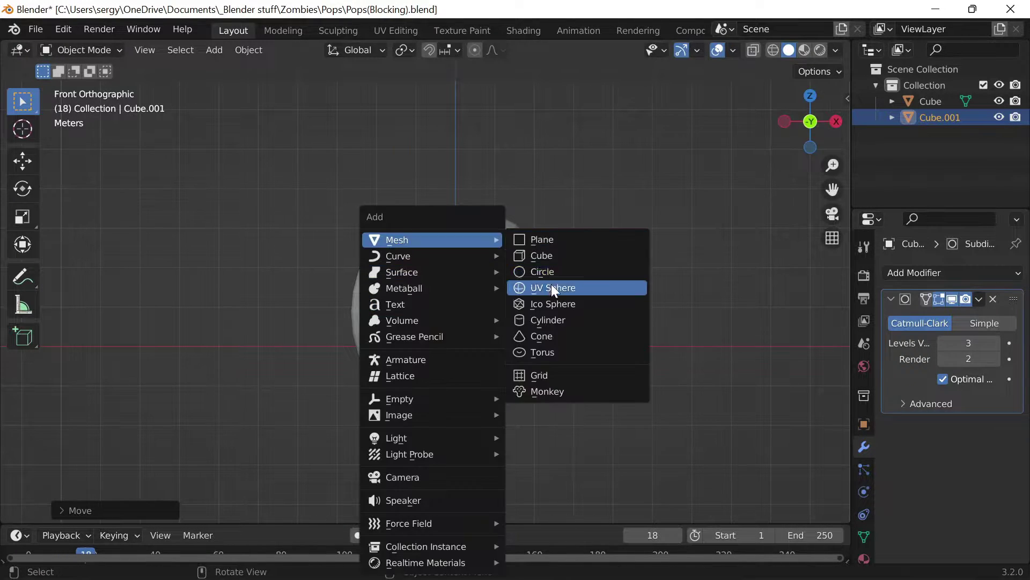
left_click(552, 287)
key("KP_3")
key("g")
key("KP_1")
scroll(501, 288, "up", 5)
key("r")
key("x")
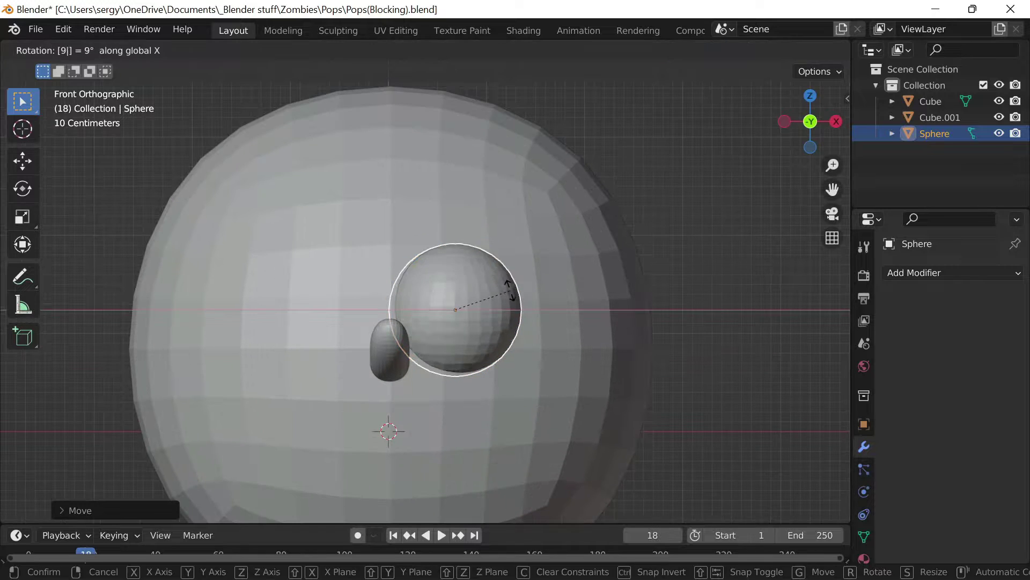
Split the eye sphere along its middle ring of edges
key("Tab")
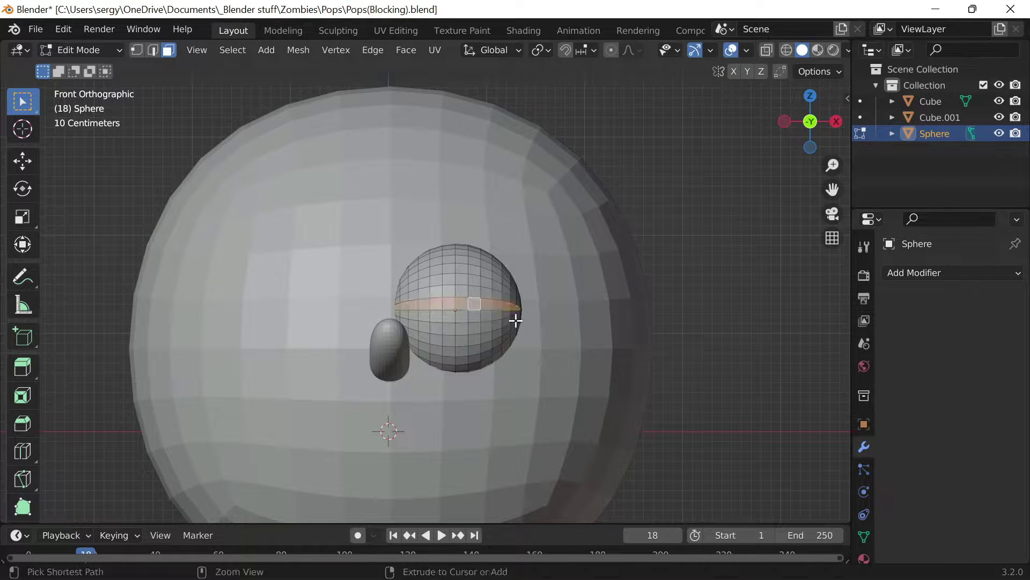
key("Tab")
key("shift+d")
right_click(492, 320)
left_click(514, 300)
key("Tab")
Give the eye a 0.11 m Solidify modifier and delete faces to open the eyelid slit
middle_click_drag(514, 300, 744, 333)
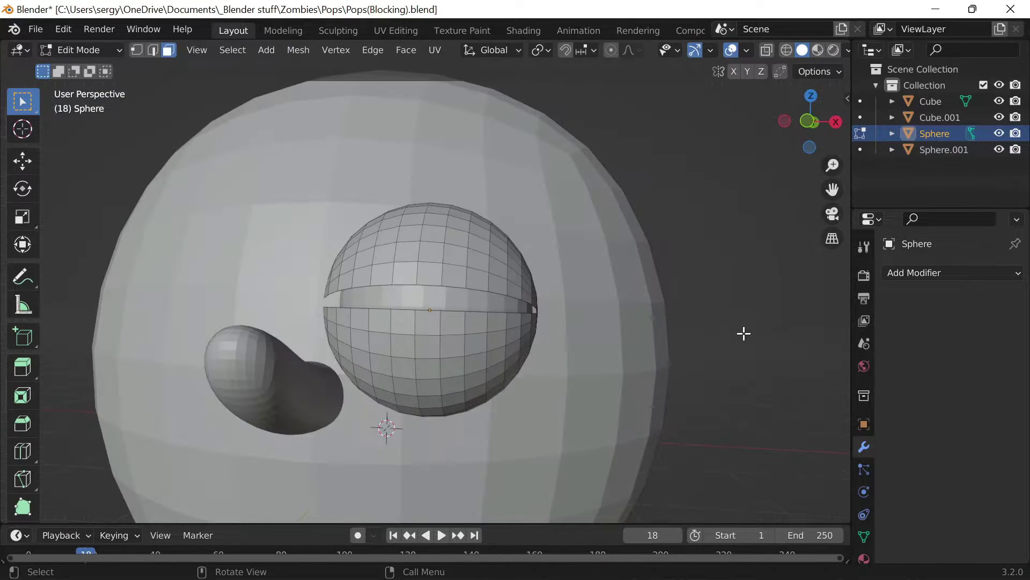
key("Tab")
left_click(546, 330)
left_click(923, 273)
left_click(697, 528)
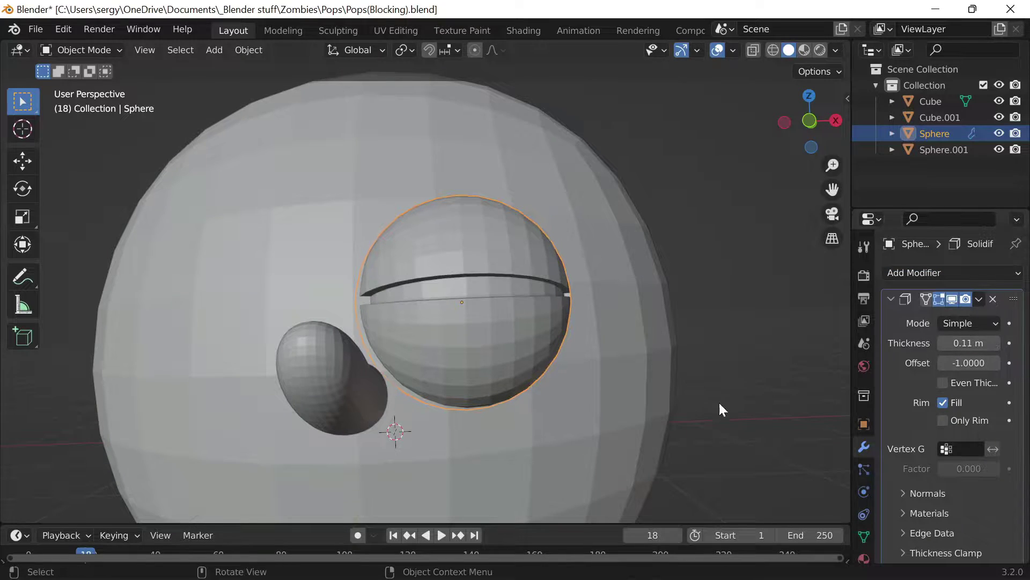
key("Tab")
key("x")
left_click(518, 298)
Inspect the eye's opening in see-through vertex mode from front and top views
key("KP_1")
key("KP_7")
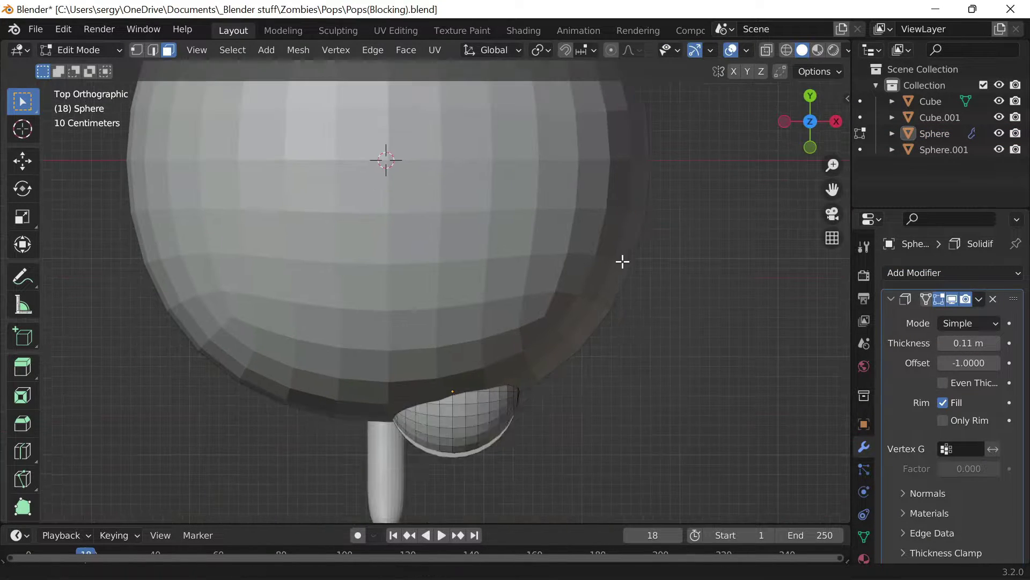
middle_click_drag(622, 261, 596, 375)
scroll(477, 296, "up", 5)
key("1")
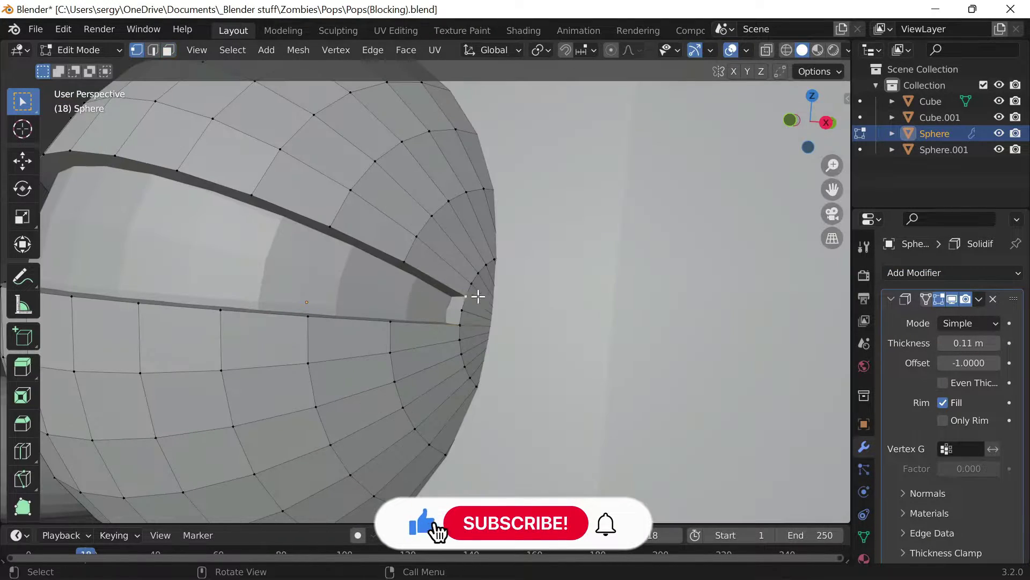
key("Tab")
key("Tab")
scroll(551, 378, "down", 6)
key("alt+z")
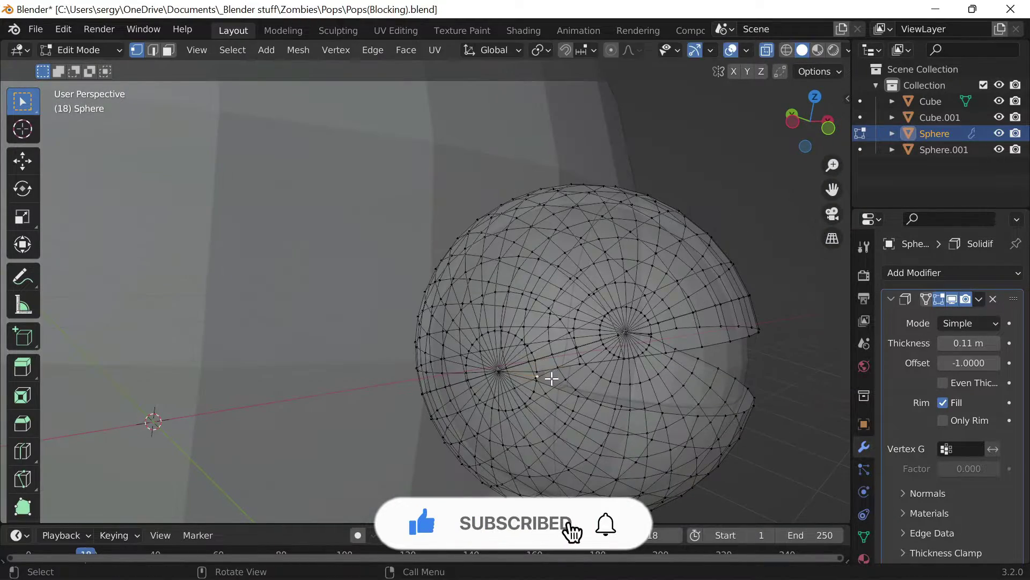
key("Tab")
key("alt+z")
Check the mirrored eyes, then select the head Cube and switch to the Sculpting workspace
key("KP_1")
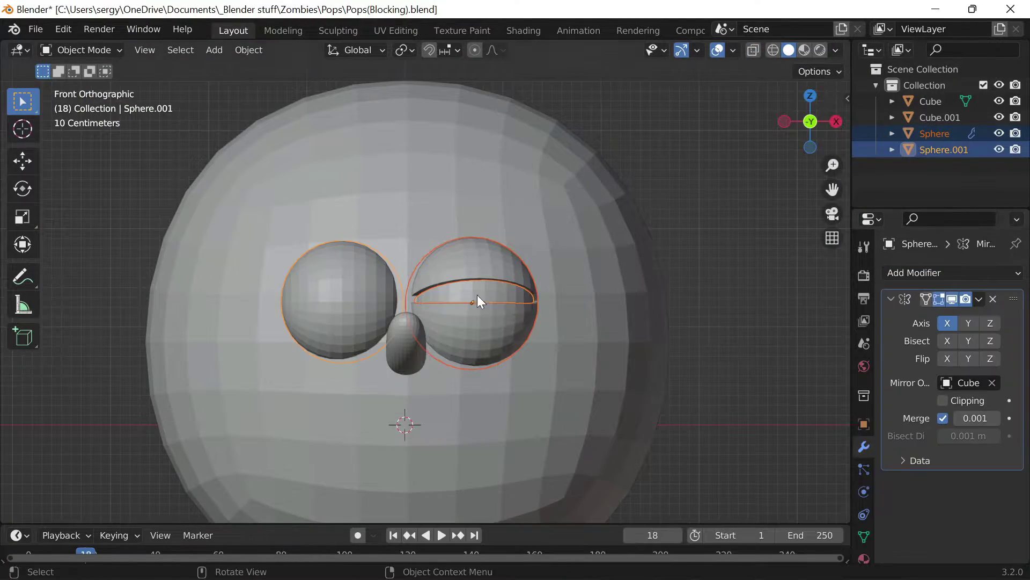
left_click(480, 302)
left_click(891, 299)
middle_click_drag(778, 343, 699, 359)
key("KP_1")
key("alt+a")
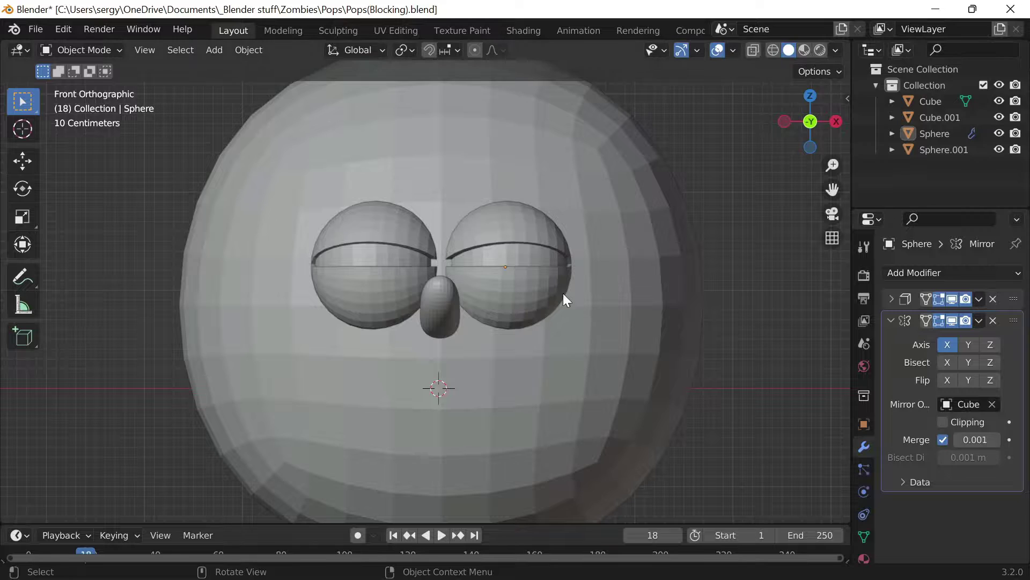
scroll(563, 299, "down", 1)
left_click(409, 155)
left_click(345, 31)
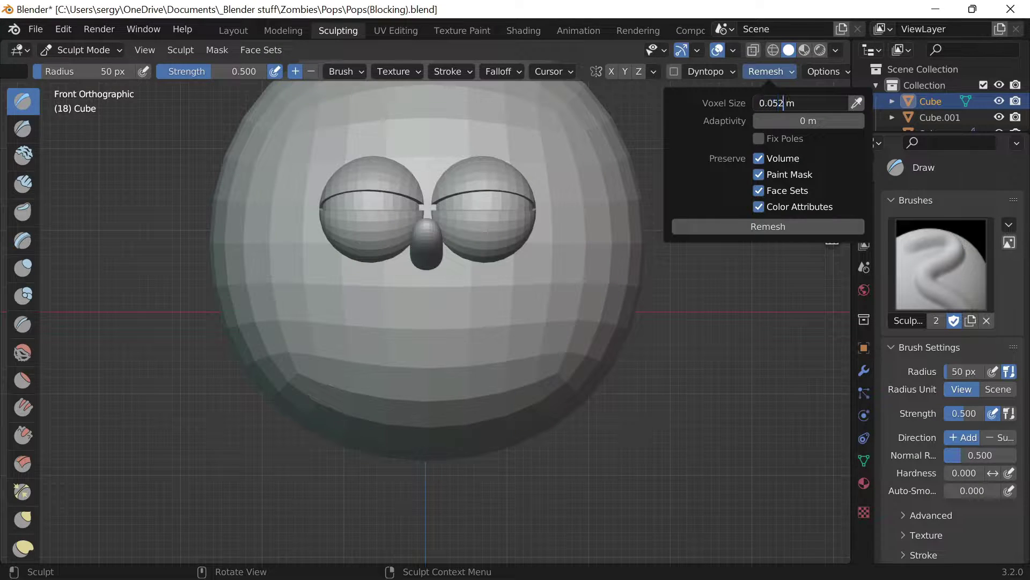
Smooth the head with the Smooth brush, checking it from side and front
key("Return")
scroll(494, 184, "down", 3)
key("shift+s")
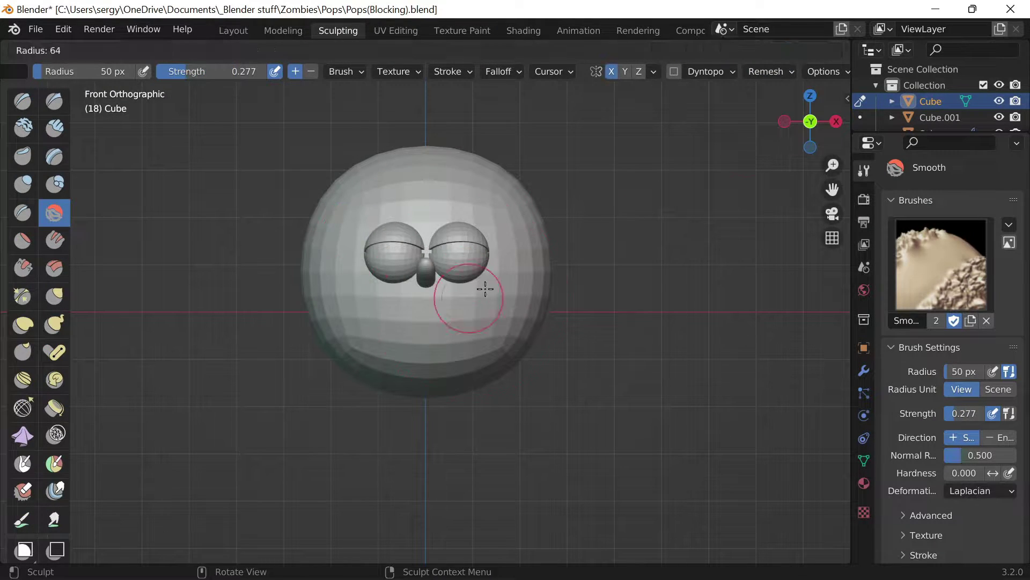
left_click(837, 120)
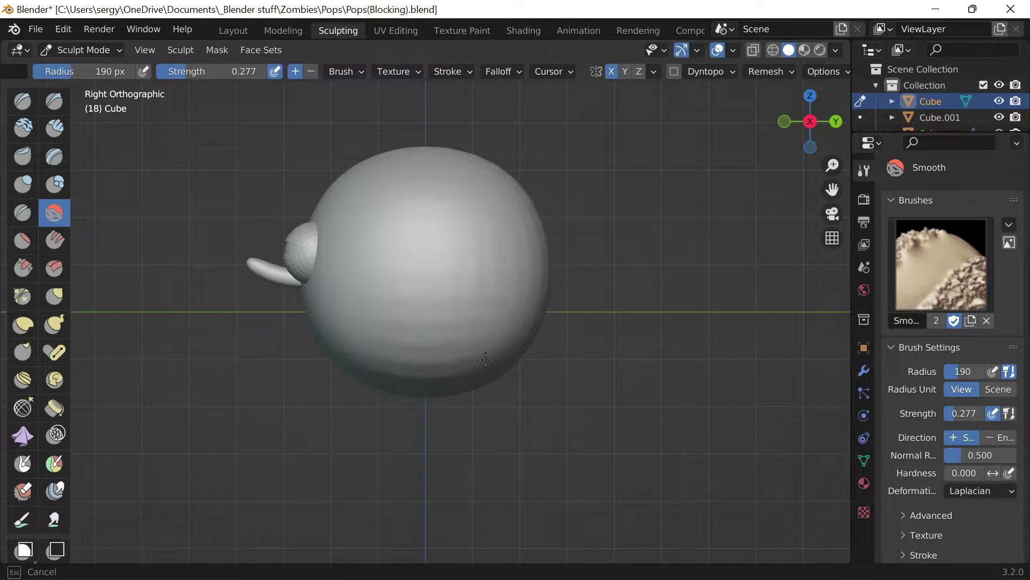
middle_click_drag(485, 360, 405, 375)
key("KP_1")
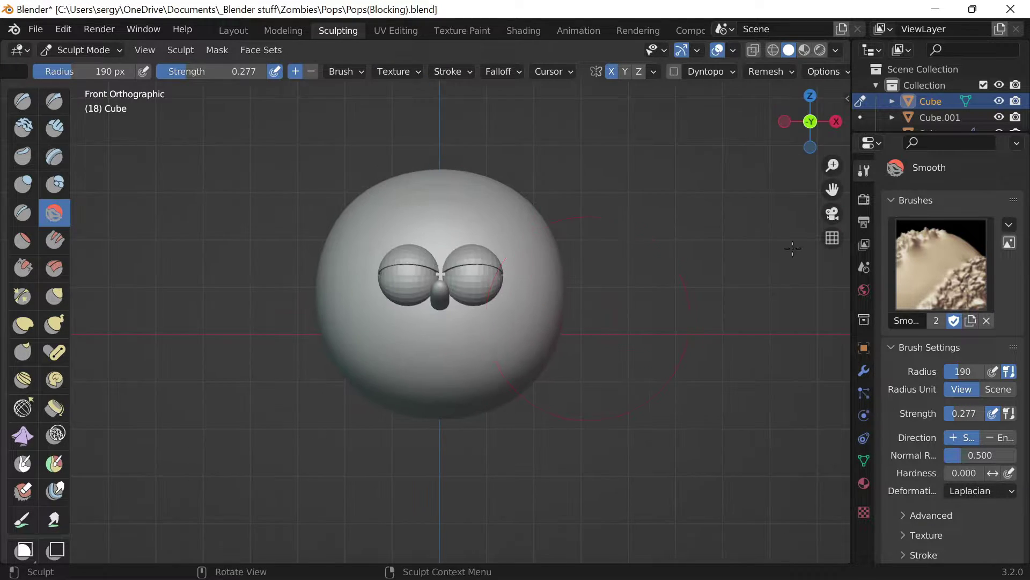
scroll(590, 301, "up", 2)
Inflate the head with the Inflate brush at 85 px radius, then leave sculpting
key("i")
scroll(397, 328, "up", 2)
key("f")
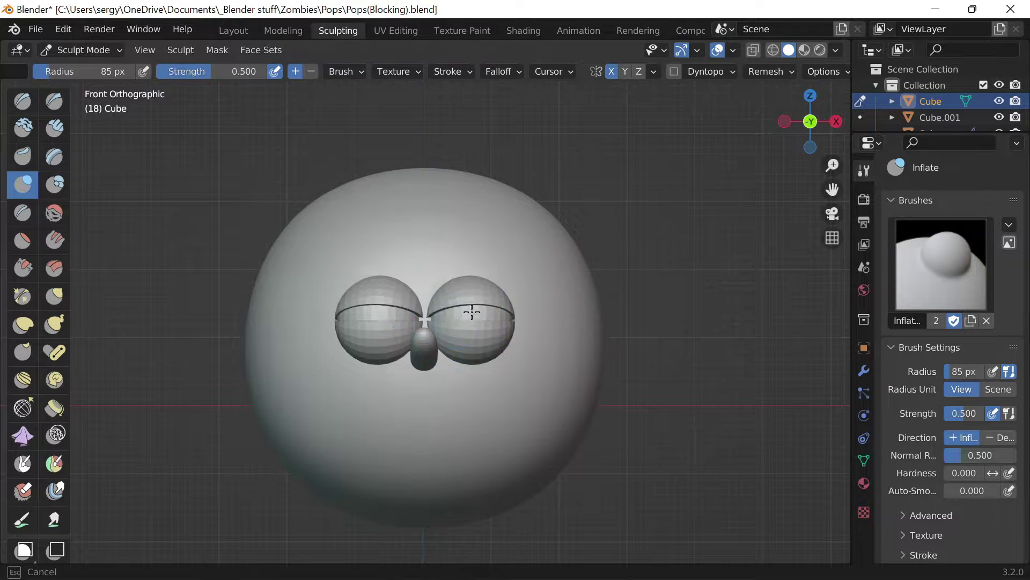
left_click(472, 312)
mouse_move(472, 312)
middle_mouse_down()
mouse_move(610, 277)
mouse_move(428, 329)
middle_mouse_up()
key("KP_1")
key("ctrl+Page_Up")
key("ctrl+Page_Up")
Pull a vertex at the eye's pole forward along Y in Edit Mode
left_click(503, 271)
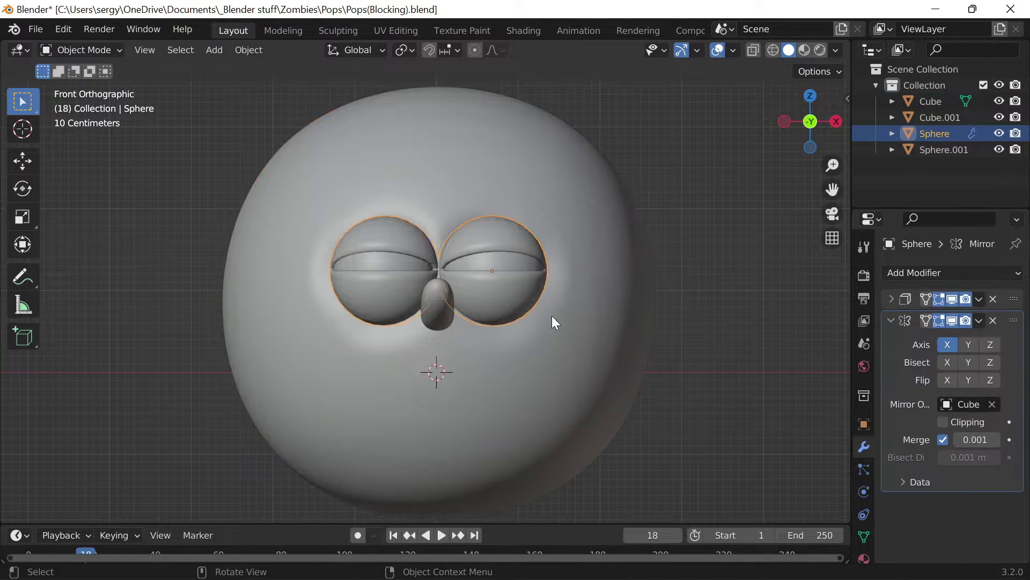
left_click(864, 536)
key("Tab")
middle_click_drag(591, 349, 510, 340)
scroll(276, 322, "up", 5)
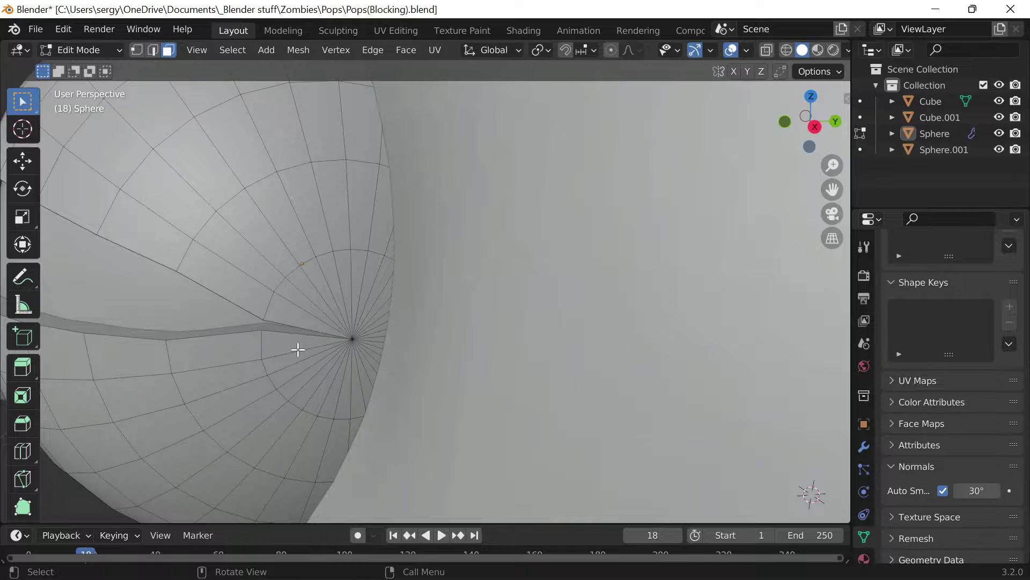
key("g")
key("y")
left_click(448, 259)
scroll(449, 259, "down", 5)
key("Tab")
key("KP_1")
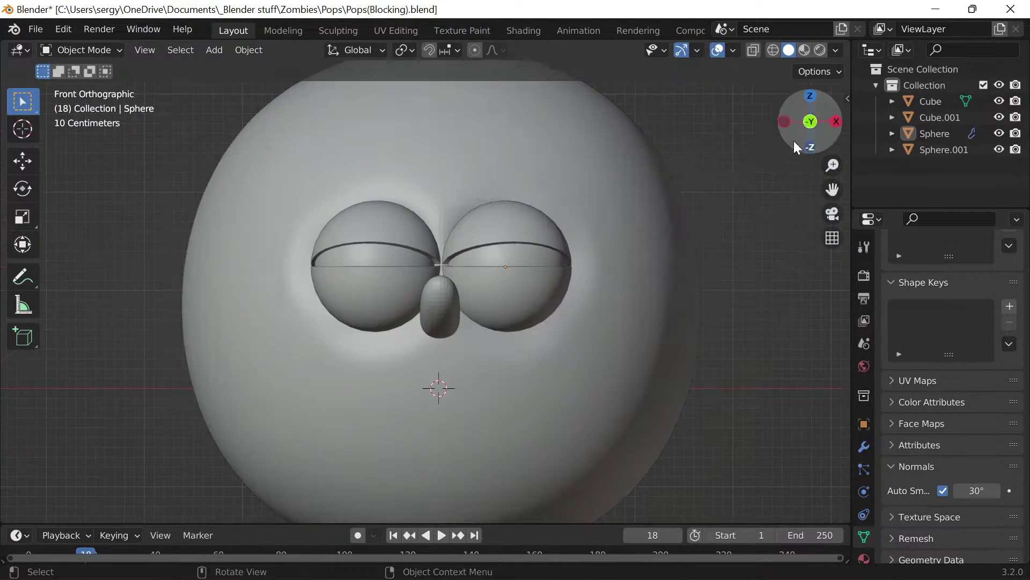
Duplicate the eye into a small pupil sphere placed on the eye surface
key("shift+d")
key("s")
key("KP_3")
key("g")
key("y")
left_click(607, 386)
key("KP_1")
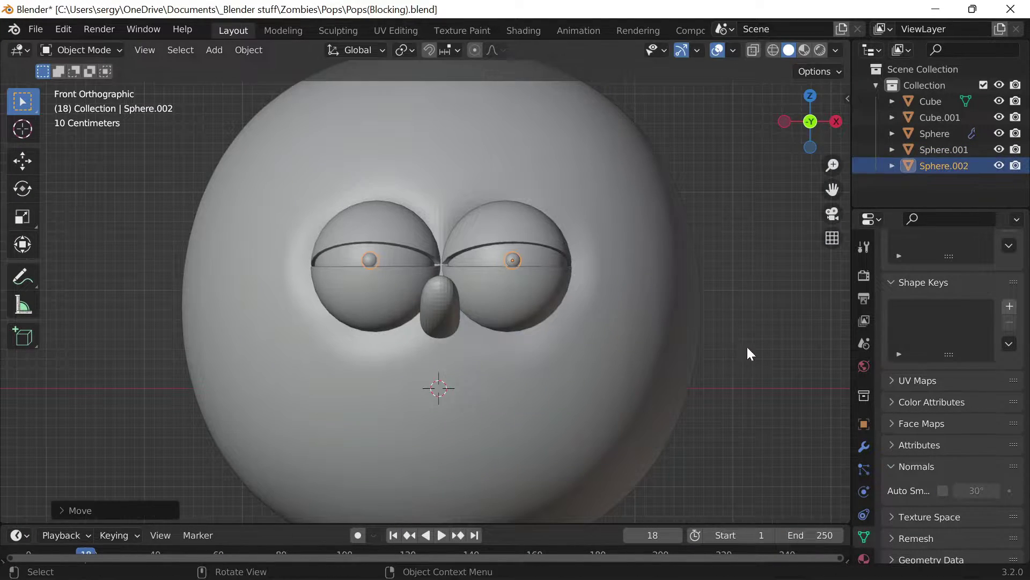
key("s")
left_click(649, 214)
key("KP_3")
left_click(394, 291)
key("g")
left_click(515, 259)
Rotate the pupil slightly around Z so it sits right on the eye
key("KP_1")
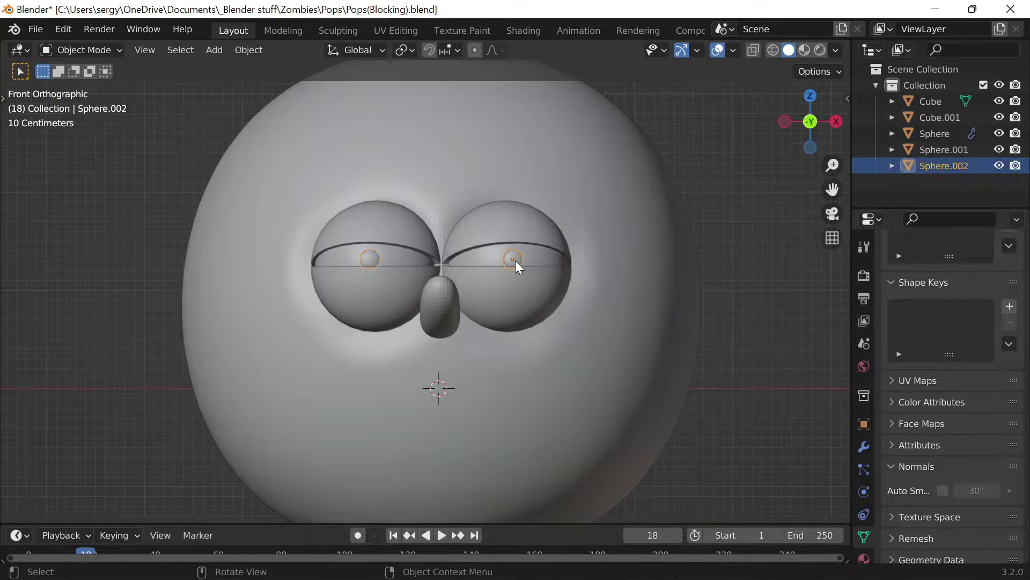
key("r")
key("z")
mouse_move(578, 271)
middle_mouse_down()
mouse_move(539, 331)
mouse_move(344, 400)
mouse_move(463, 327)
middle_mouse_up()
key("r")
key("z")
key("Return")
key("KP_1")
Scale the head Cube by 1.1261, nudge it along Y, and return to Sculpting
left_click(456, 325)
left_click(614, 220)
scroll(613, 220, "down", 3)
key("s")
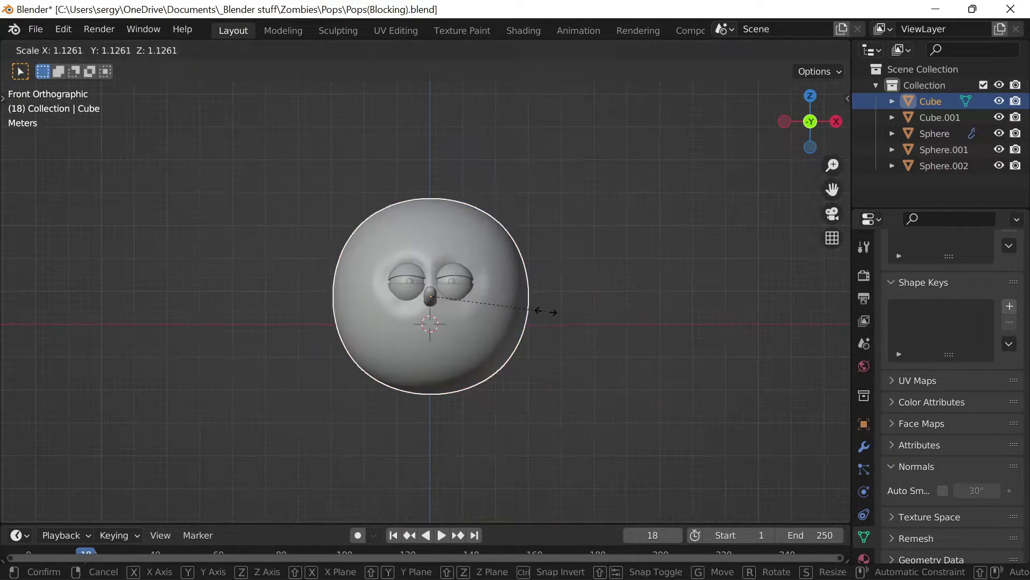
key("KP_3")
key("g")
key("y")
left_click(338, 30)
scroll(645, 236, "down", 2)
Enter a new voxel size in the Remesh settings
left_click(768, 71)
double_click(800, 103)
type(".00")
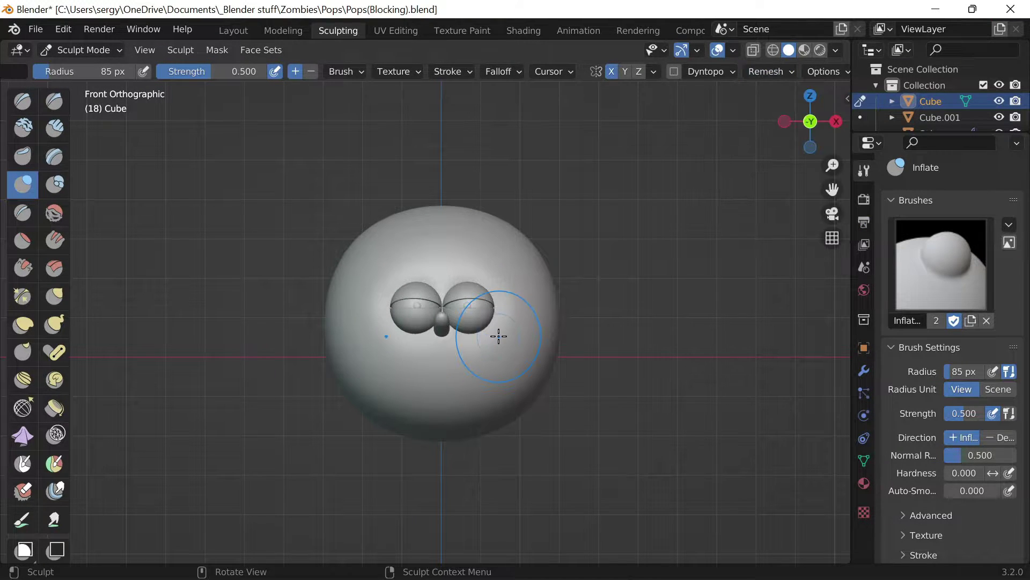
Sculpt a smiling mouth line below the nose, then pick the Crease brush and return to Layout
left_click_drag(425, 379, 462, 380)
scroll(483, 377, "up", 3)
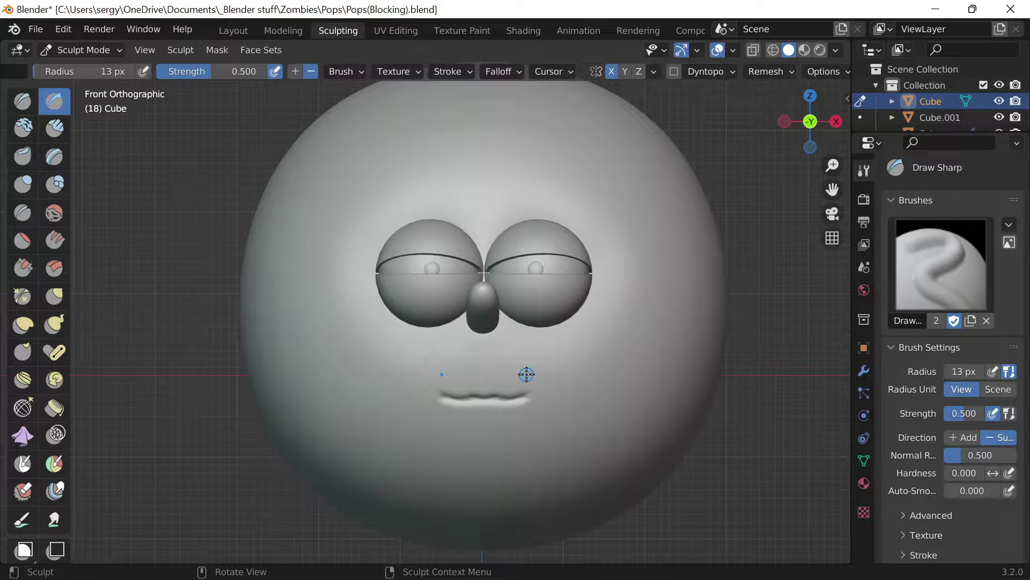
scroll(526, 374, "up", 1)
left_click(22, 212)
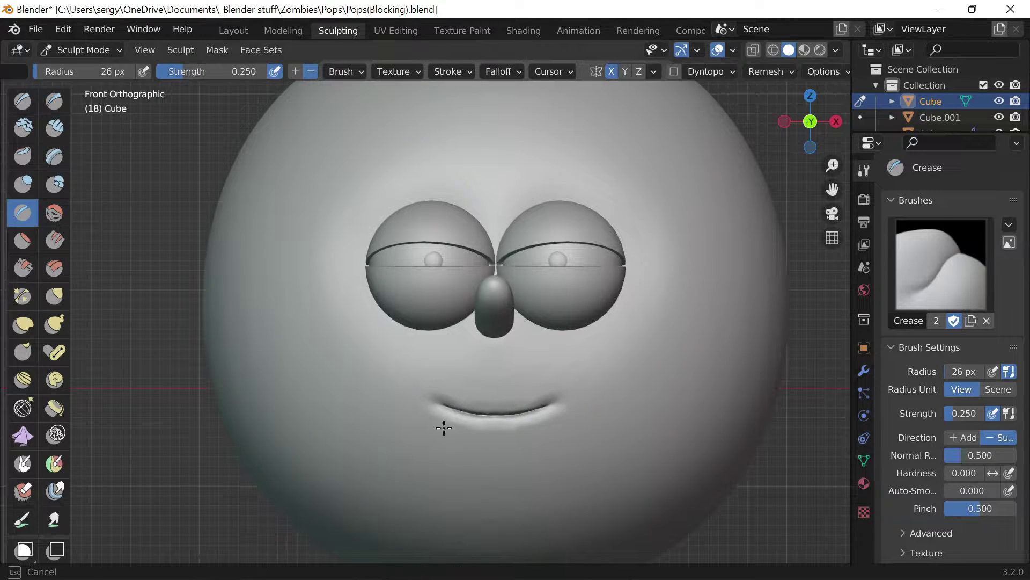
left_click(233, 30)
scroll(423, 317, "up", 3)
Add a Bezier circle and a NURBS path, using the circle as the path's bevel object
key("shift+a")
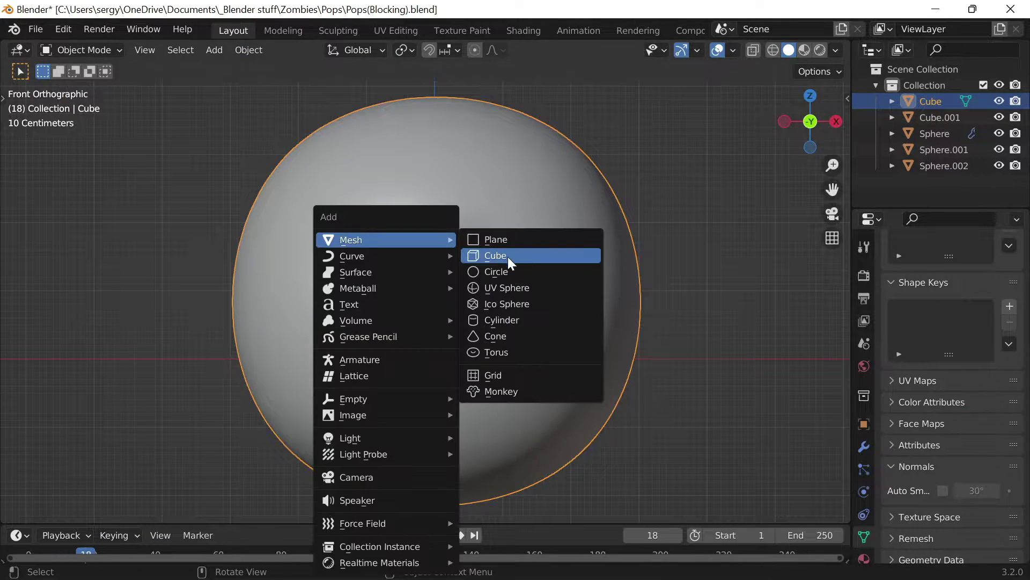
left_click(496, 272)
scroll(708, 265, "up", 2)
key("shift+a")
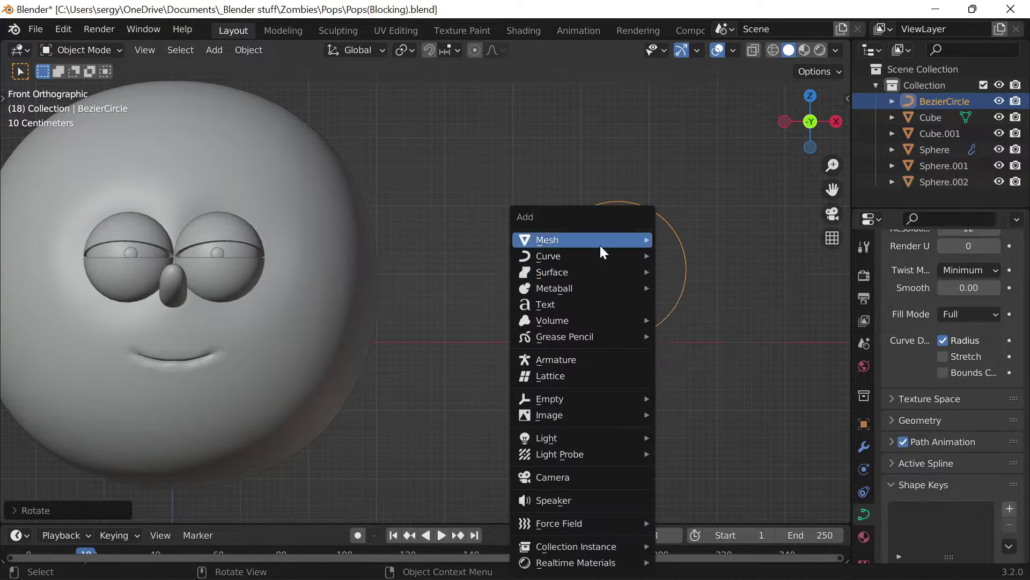
left_click(689, 327)
key("g")
left_click(693, 370)
left_click(920, 313)
left_click(952, 456)
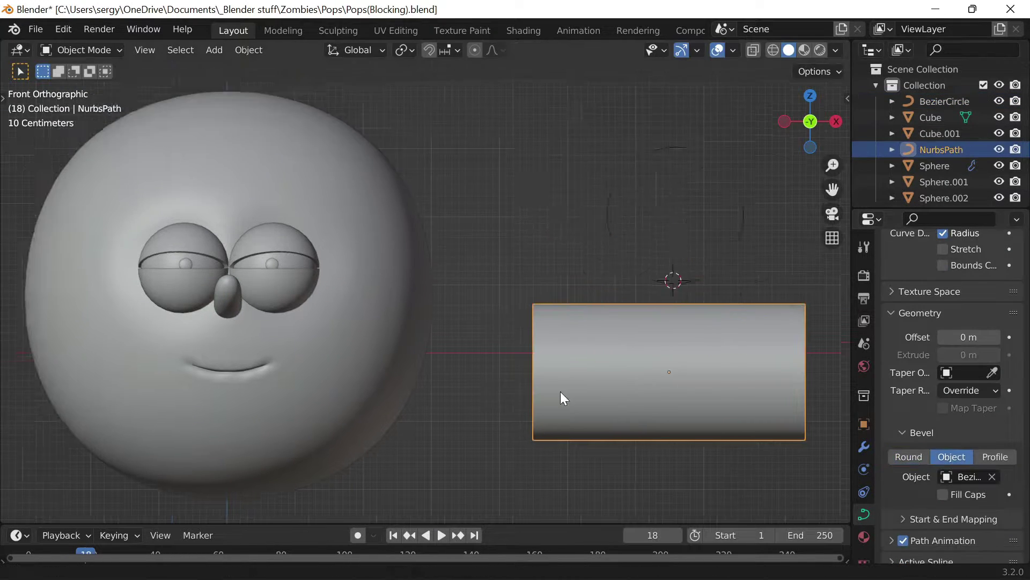
Scale the thick path down and reposition its end point under the nose
key("s")
left_click(776, 411)
key("Tab")
middle_click_drag(403, 346, 501, 368)
scroll(501, 368, "up", 3)
key("g")
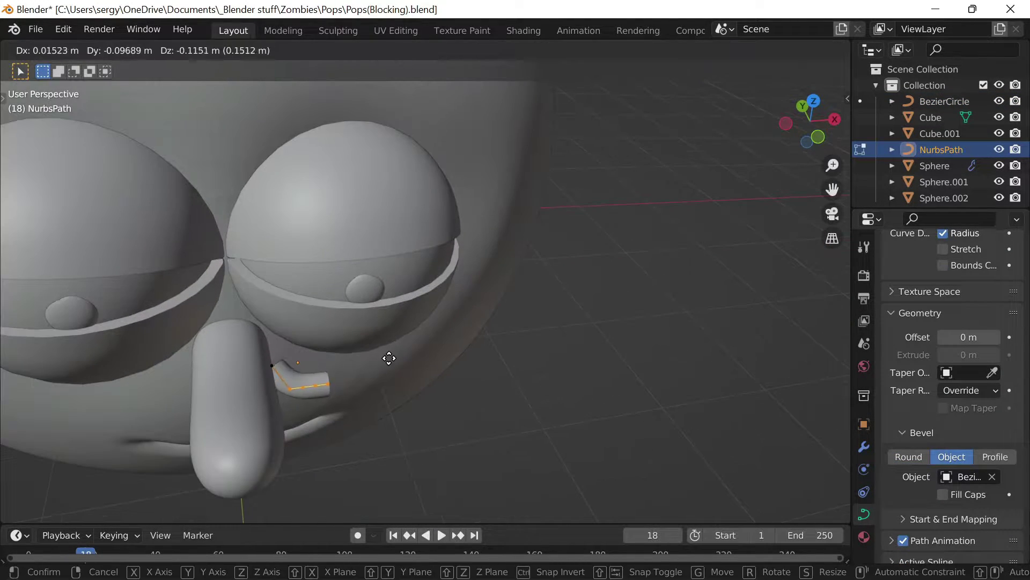
left_click(391, 356)
key("KP_1")
key("g")
key("ctrl+z")
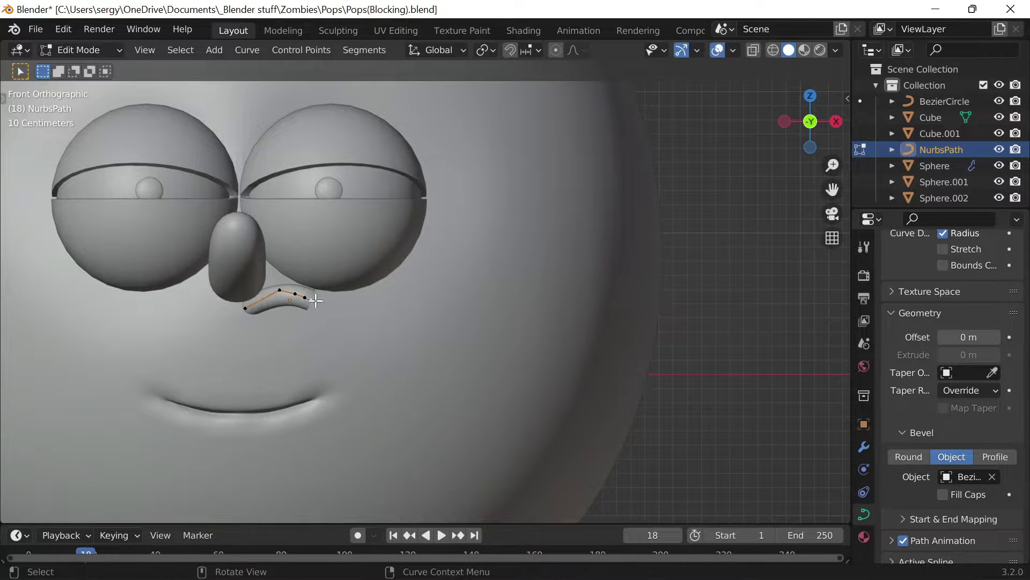
Duplicate the mustache strand and check the strands' depth from the side
key("Tab")
key("shift+d")
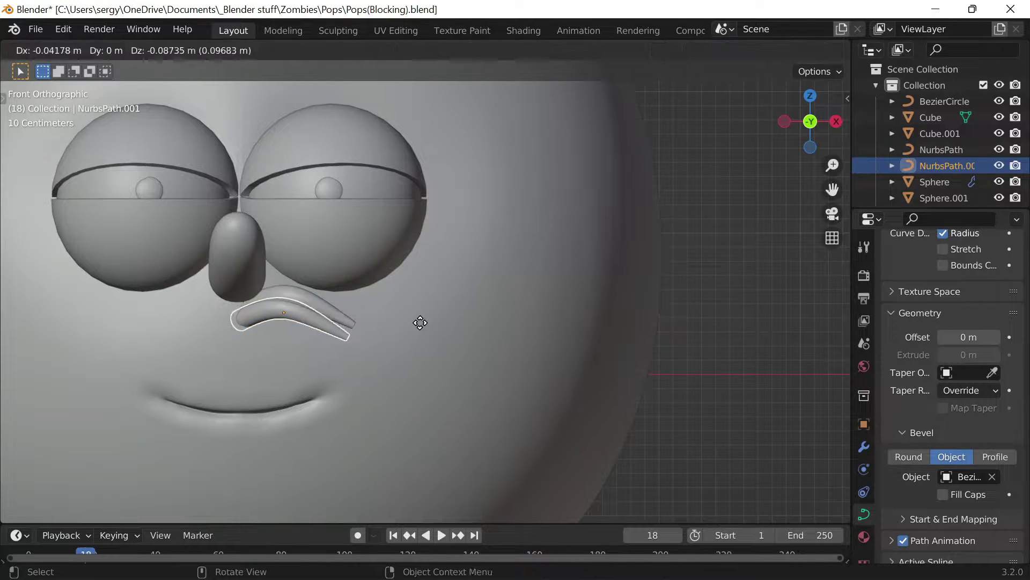
left_click(423, 322)
key("KP_3")
middle_click_drag(524, 260, 432, 298)
Move a control point up and left to curve the current strand
key("KP_3")
key("Tab")
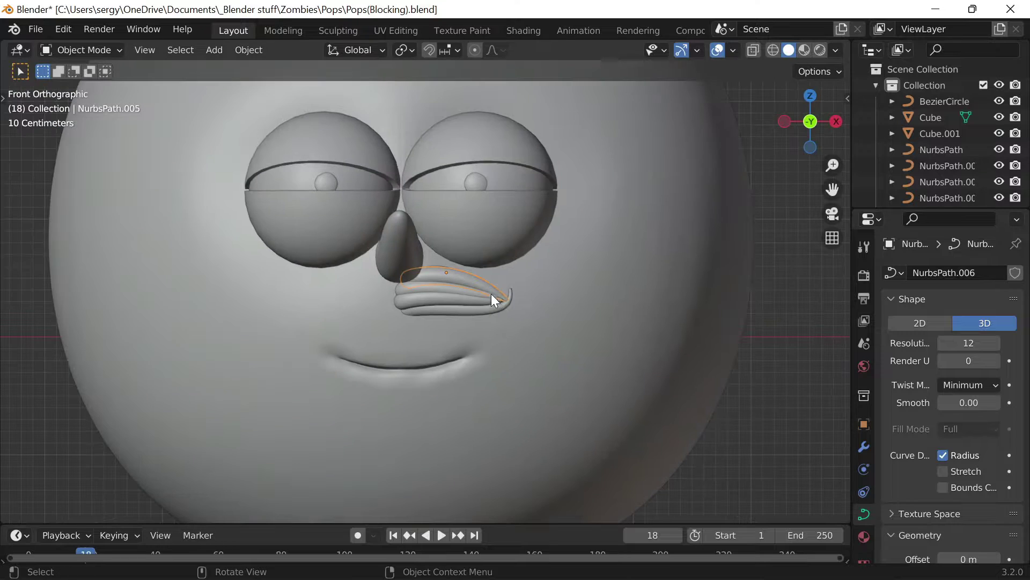
key("g")
left_click(469, 287)
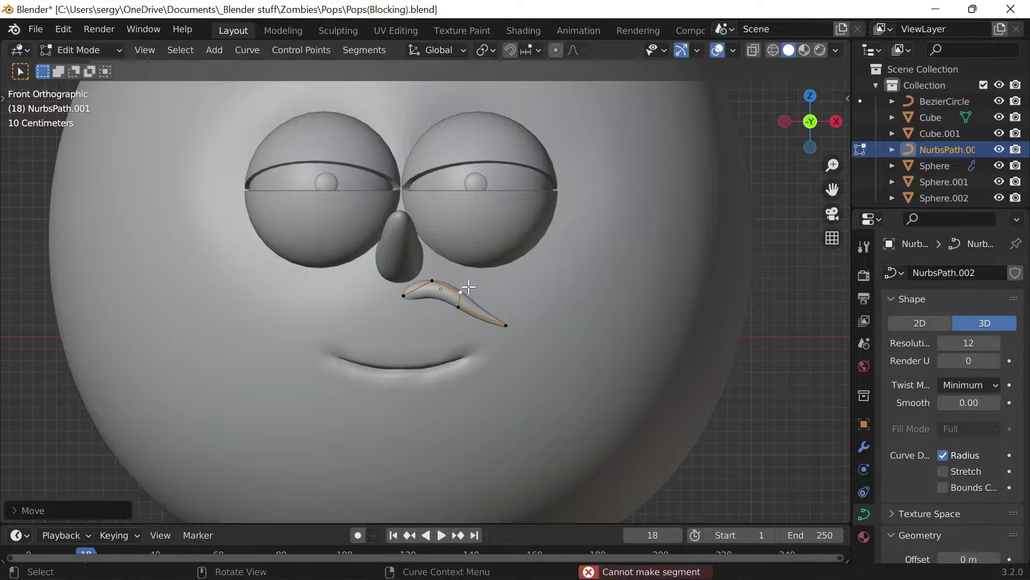
key("Tab")
Duplicate the strand and reshape the copy's control points, checking depth from the side
key("shift+d")
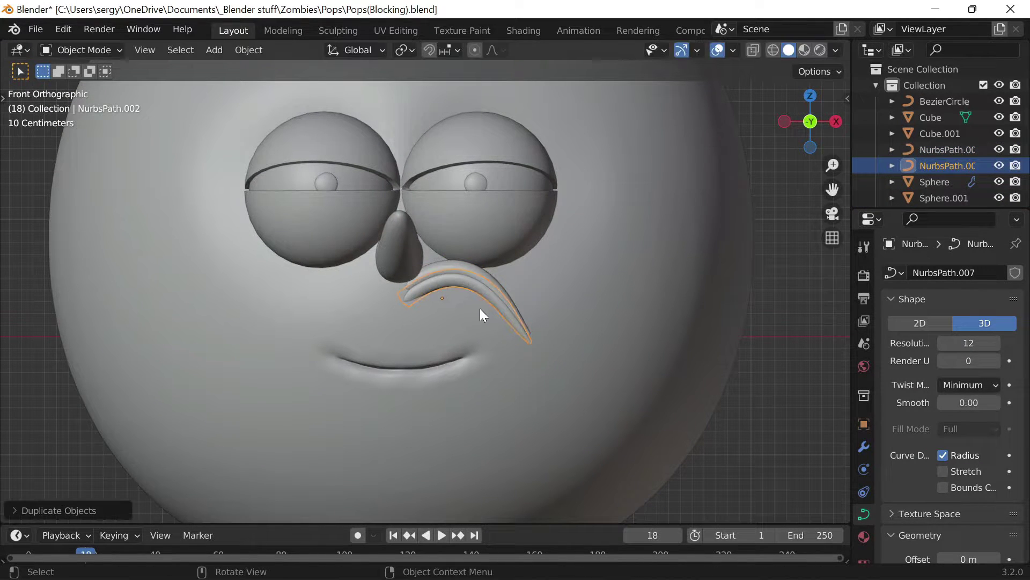
key("Tab")
key("g")
left_click(494, 302)
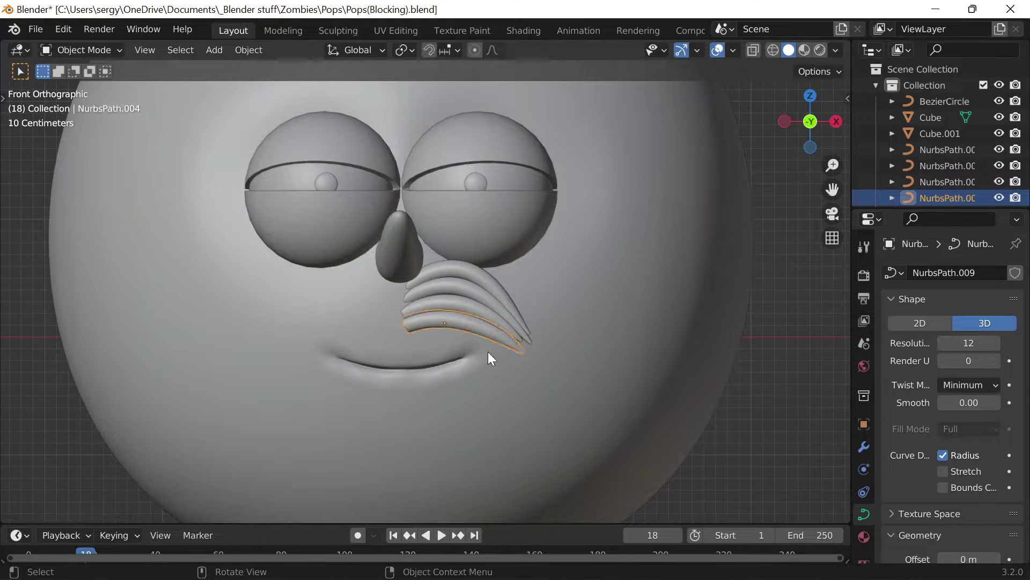
key("Tab")
left_click(491, 322)
middle_click_drag(491, 322, 467, 281)
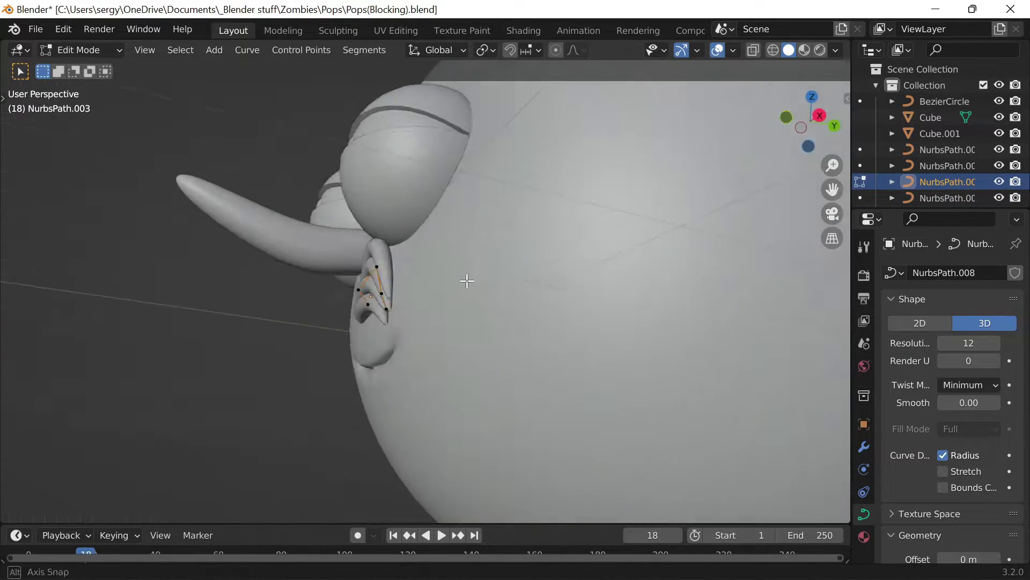
key("KP_1")
key("KP_3")
Reshape another strand's points and stack a new copy slightly upward
left_click(359, 334)
key("g")
left_click(426, 345)
key("KP_1")
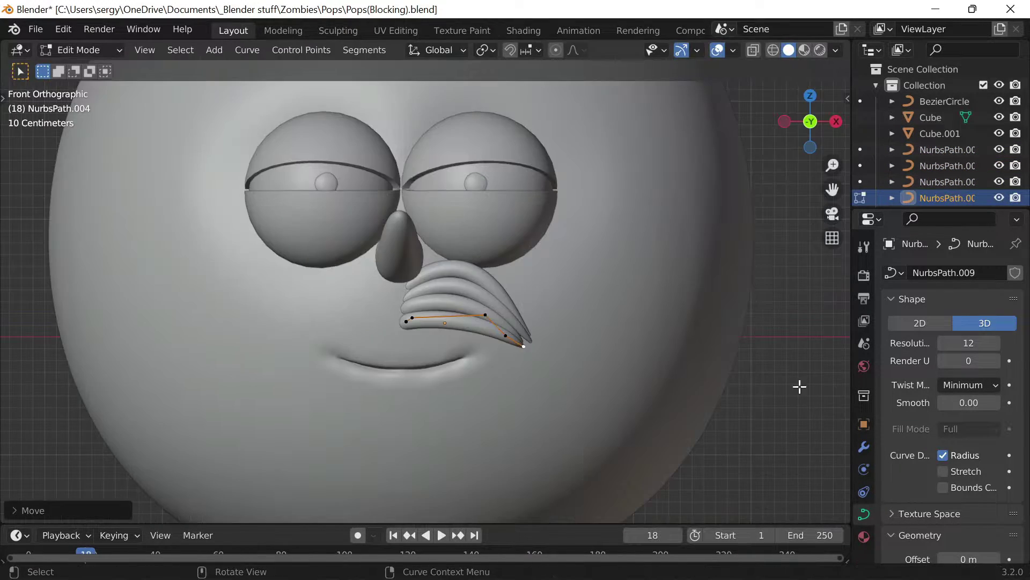
key("shift+d")
left_click(533, 311)
Move all the mustache strands into a new collection named 'Mustache'
key("g")
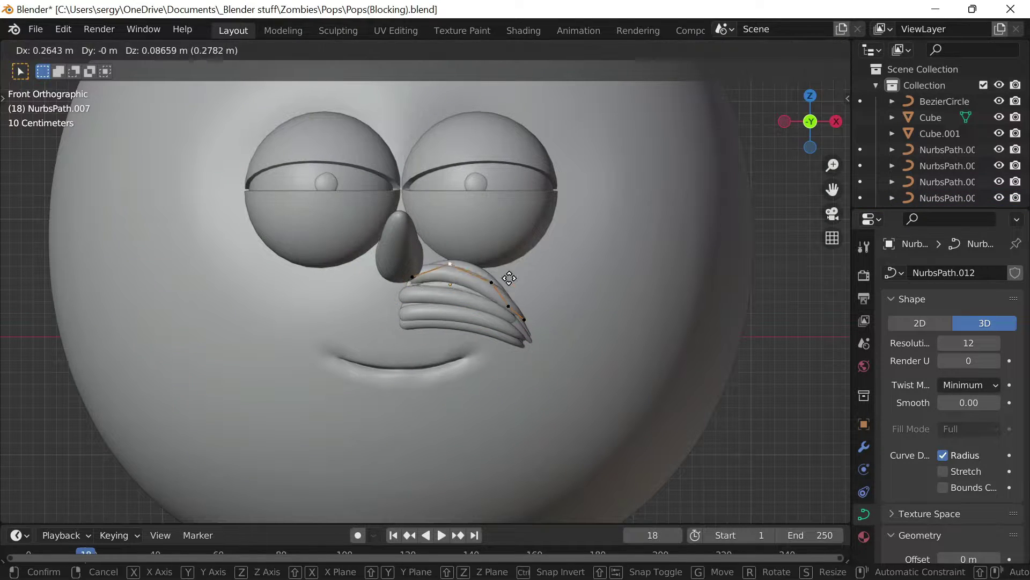
key("Escape")
key("Tab")
key("Tab")
left_click_drag(821, 115, 805, 134)
key("KP_1")
left_click(947, 198, "shift")
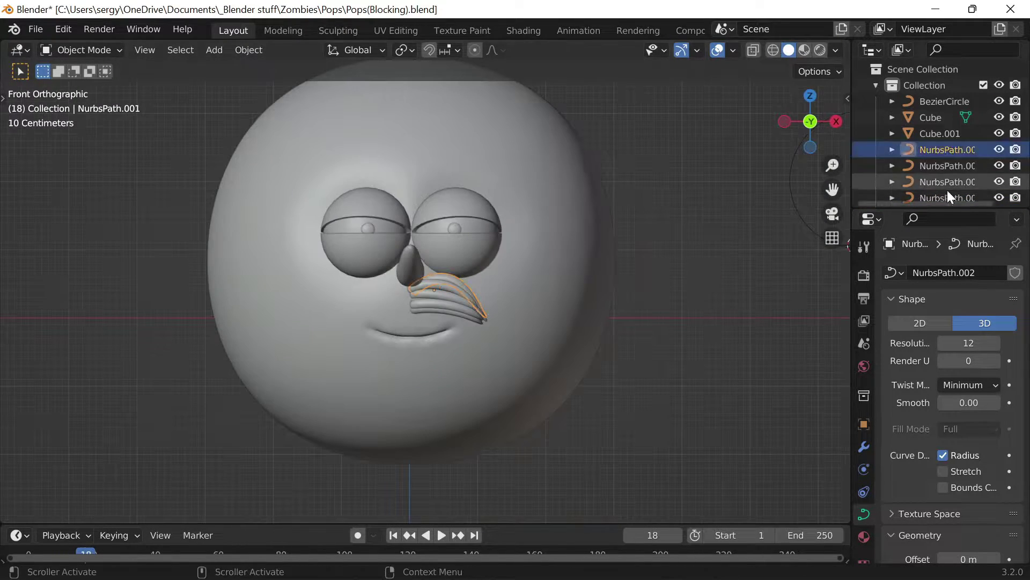
type("mMustache")
key("Return")
Add a Mirror modifier to a strand and copy it to all selected strands
left_click(864, 446)
left_click(424, 293, "shift")
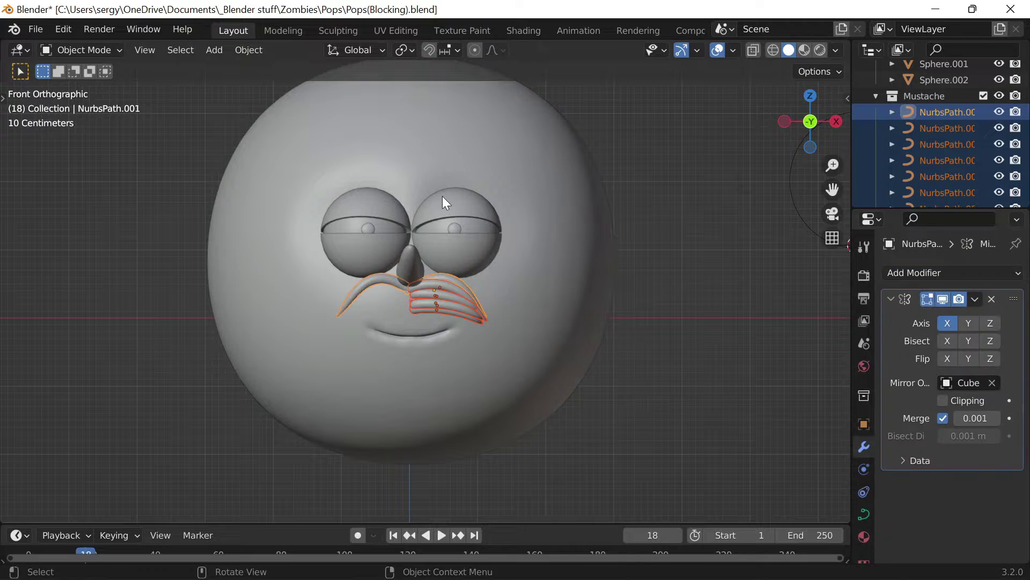
key("ctrl+l")
left_click(577, 508)
left_click(684, 405)
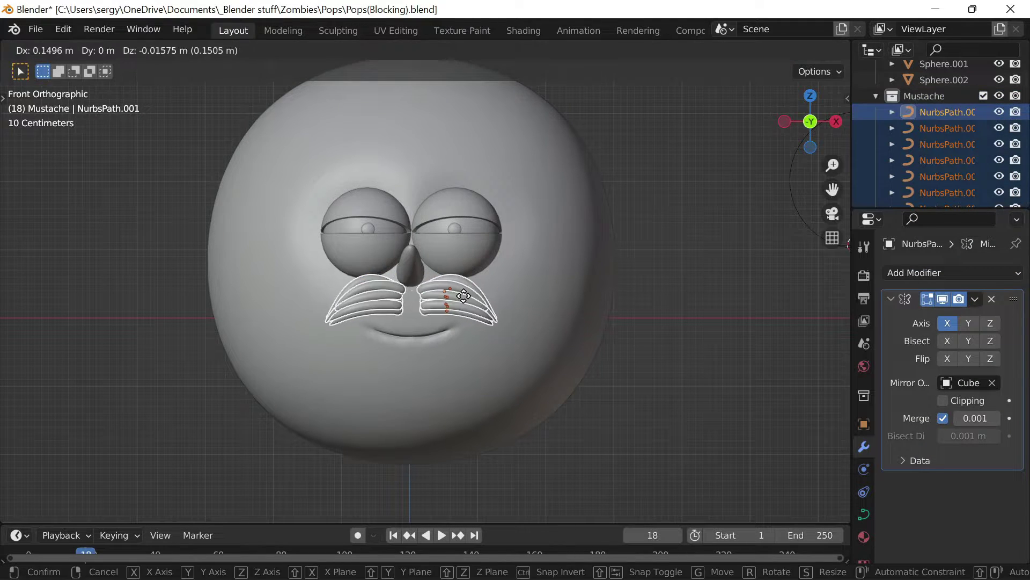
key("Escape")
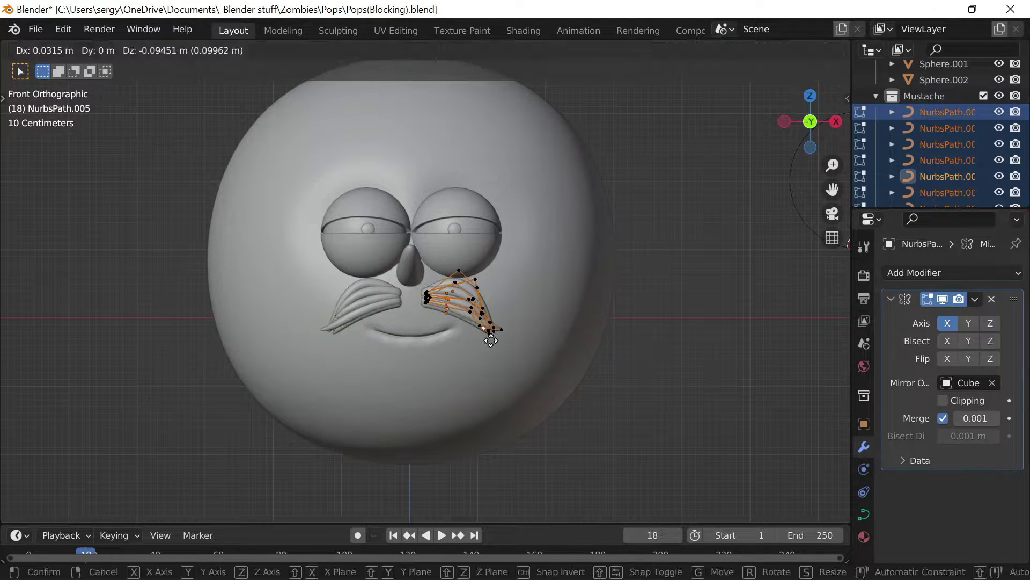
key("ctrl+z")
Finish the strand edit, delete an unneeded object and add a Circle mesh
left_click(524, 322)
key("Tab")
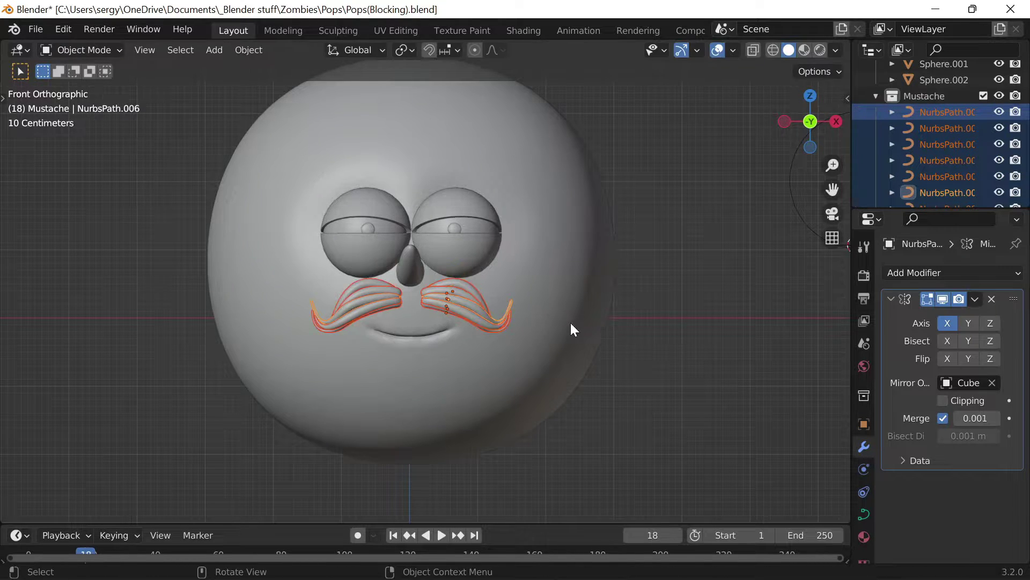
mouse_move(570, 327)
middle_mouse_down()
mouse_move(690, 364)
mouse_move(668, 401)
middle_mouse_up()
key("KP_1")
key("shift+a")
key("x")
key("shift+a")
left_click(794, 285)
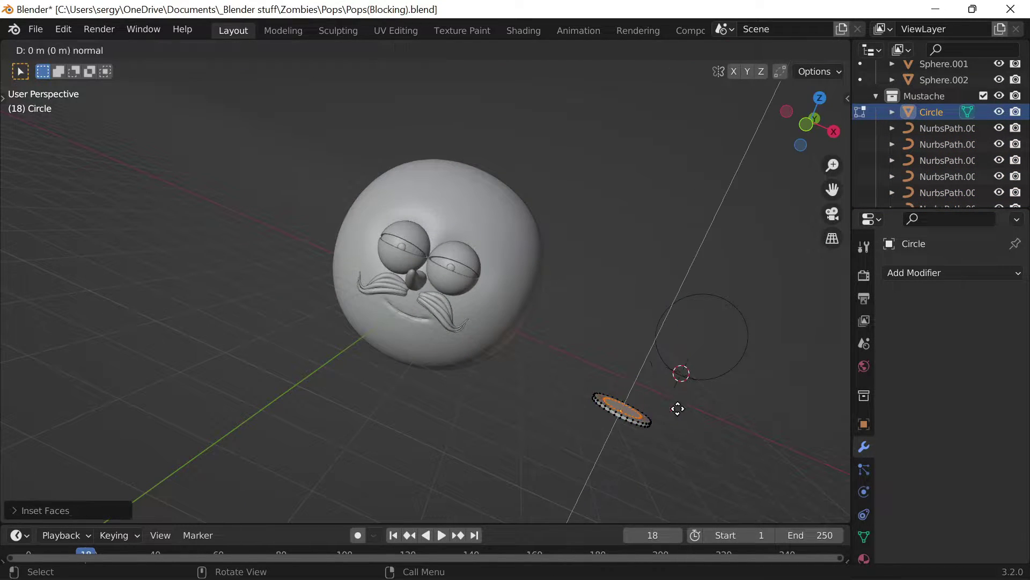
Slide an edge loop down the hat and view it from the front
key("KP_Decimal")
key("g")
key("g")
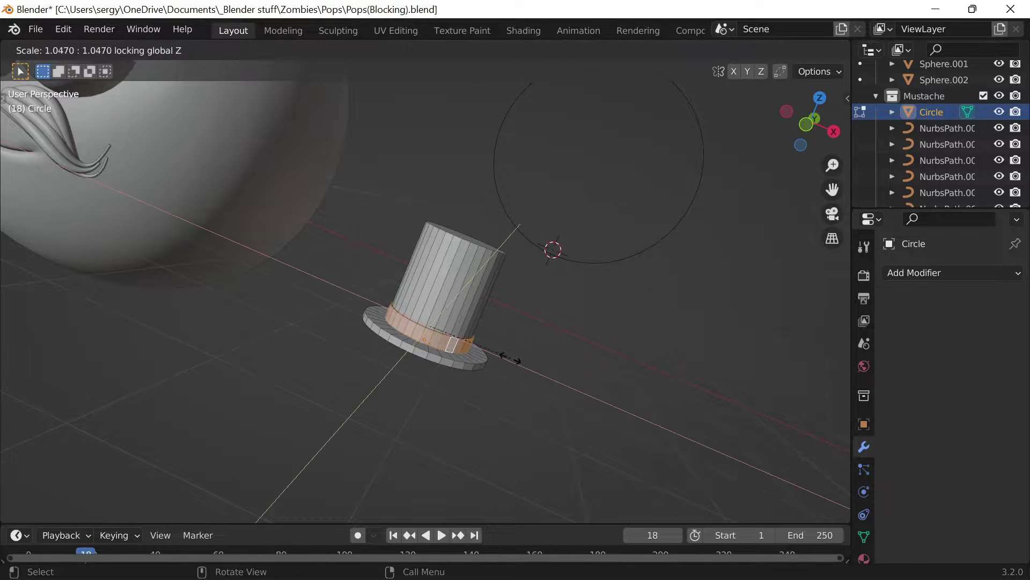
key("KP_1")
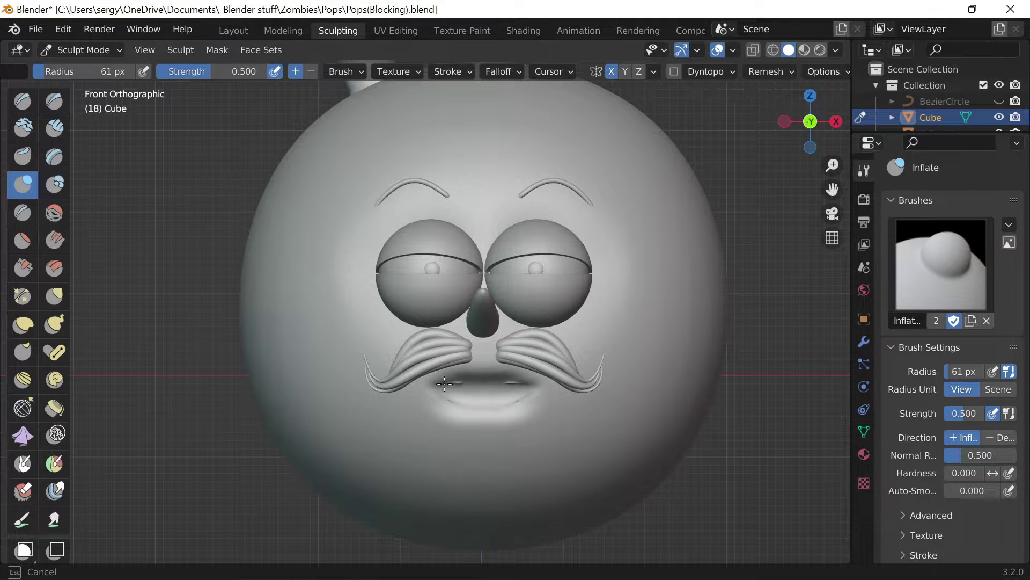
Try the Crease and Grab brushes, then remesh the head
left_click(22, 212)
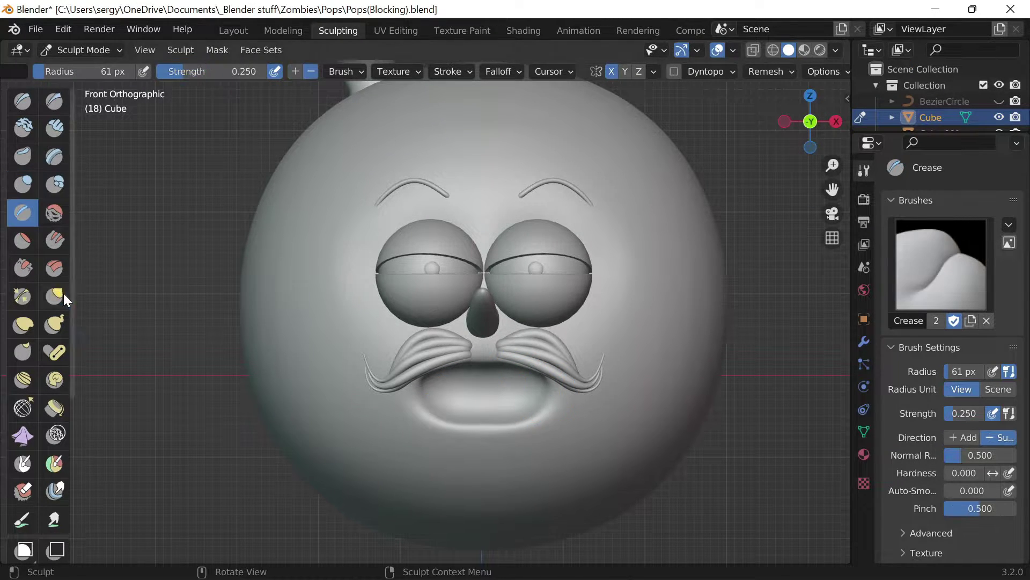
left_click(54, 295)
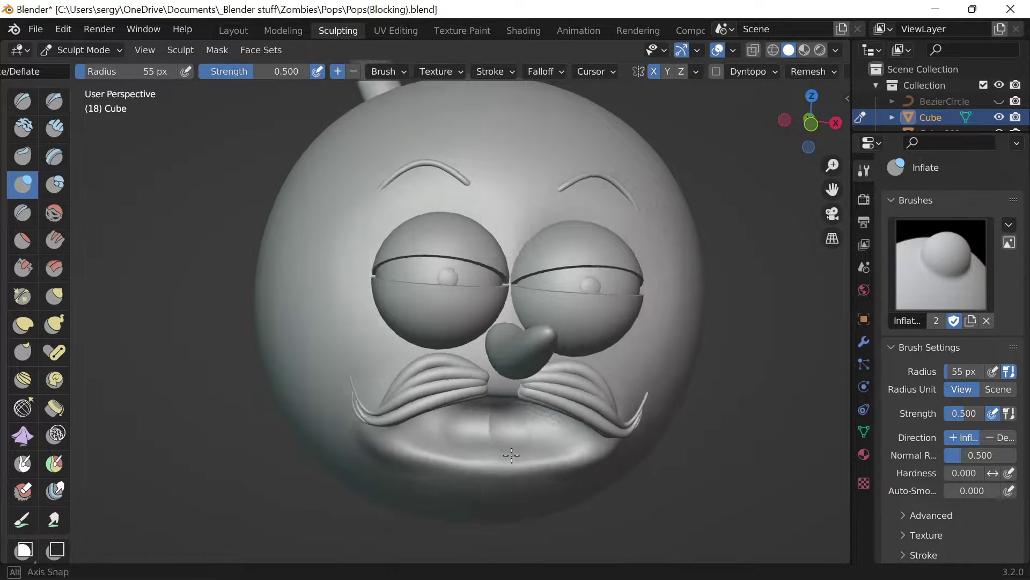
mouse_move(490, 426)
middle_mouse_down()
mouse_move(442, 442)
mouse_move(441, 376)
middle_mouse_up()
key("KP_1")
left_click(826, 71)
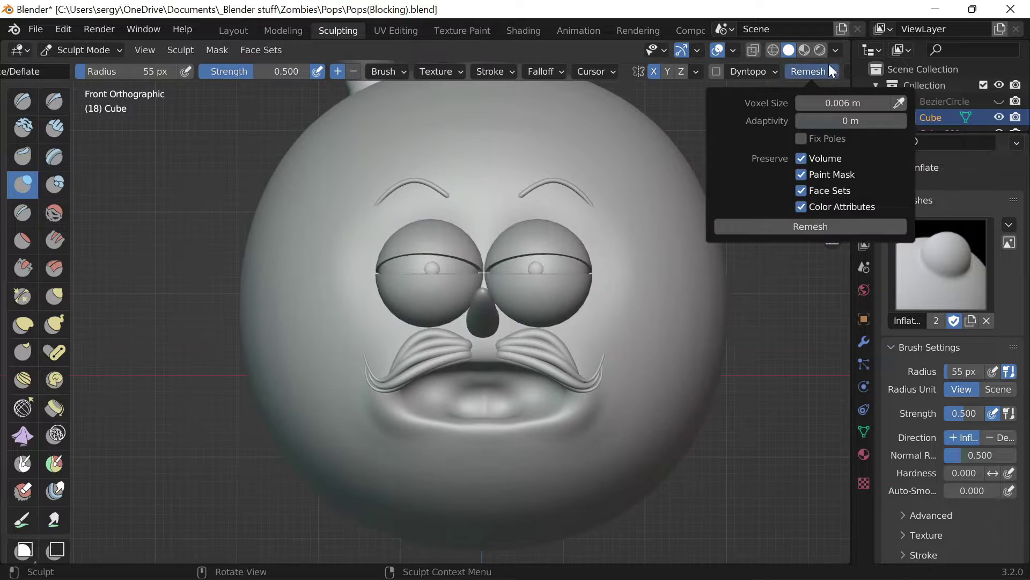
left_click(54, 101)
Carve a crack into the chin with the Draw Sharp brush
key("f")
left_click_drag(461, 417, 408, 502)
mouse_move(408, 502)
middle_mouse_down()
mouse_move(487, 399)
mouse_move(472, 349)
mouse_move(385, 336)
middle_mouse_up()
key("KP_1")
key("shift+c")
key("KP_1")
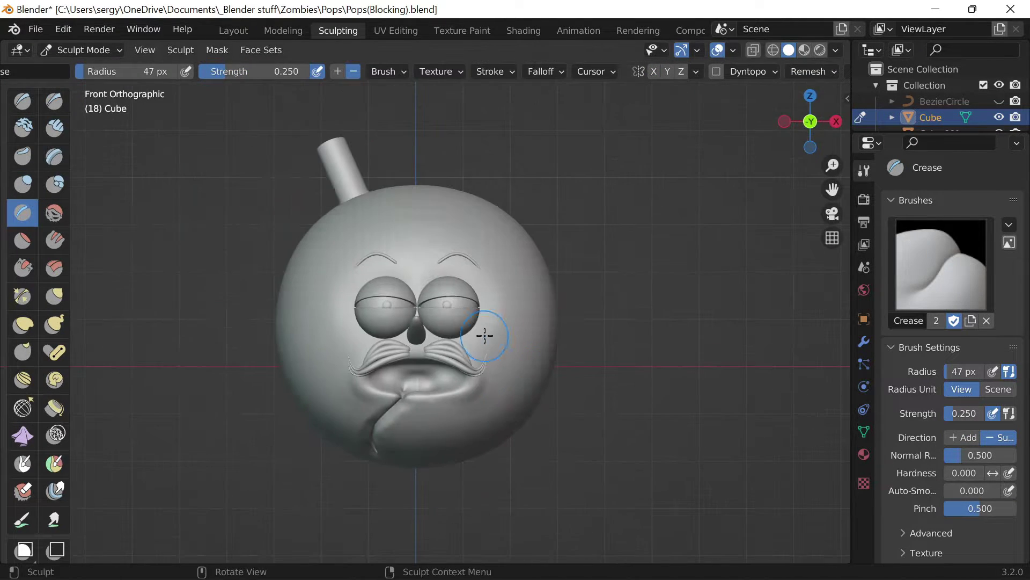
Build up and smooth clay strips on the chin
key("c")
left_click_drag(449, 379, 461, 422)
middle_click_drag(461, 422, 428, 400)
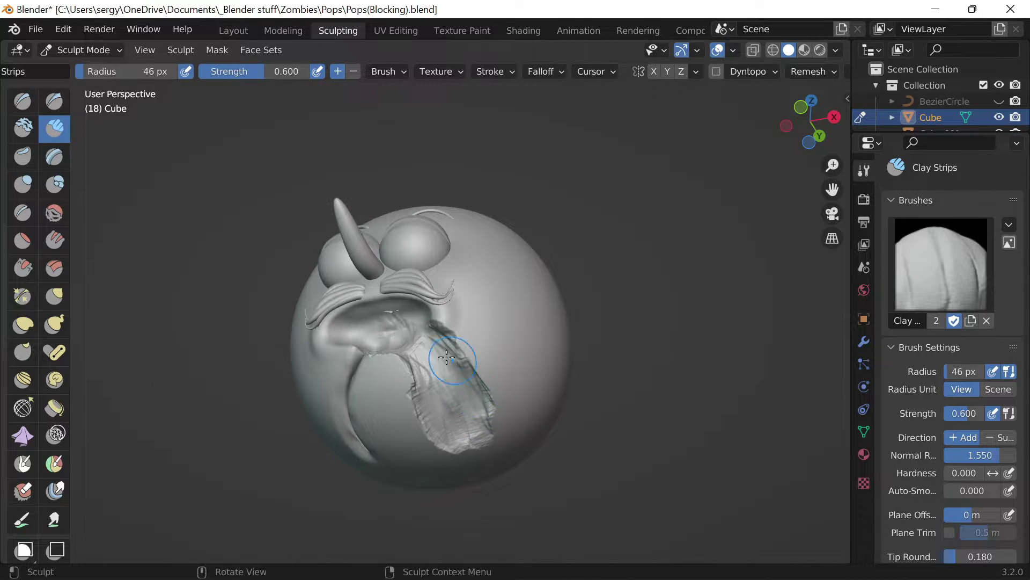
left_click_drag(447, 357, 430, 396, "shift")
mouse_move(435, 322)
middle_mouse_down()
mouse_move(398, 380)
mouse_move(460, 409)
mouse_move(368, 361)
mouse_move(449, 380)
middle_mouse_up()
key("KP_1")
Carve a groove and pinch a crease into the lower jaw fold
key("shift+c")
key("KP_1")
middle_click_drag(502, 424, 485, 365)
key("x")
left_click_drag(485, 365, 468, 454)
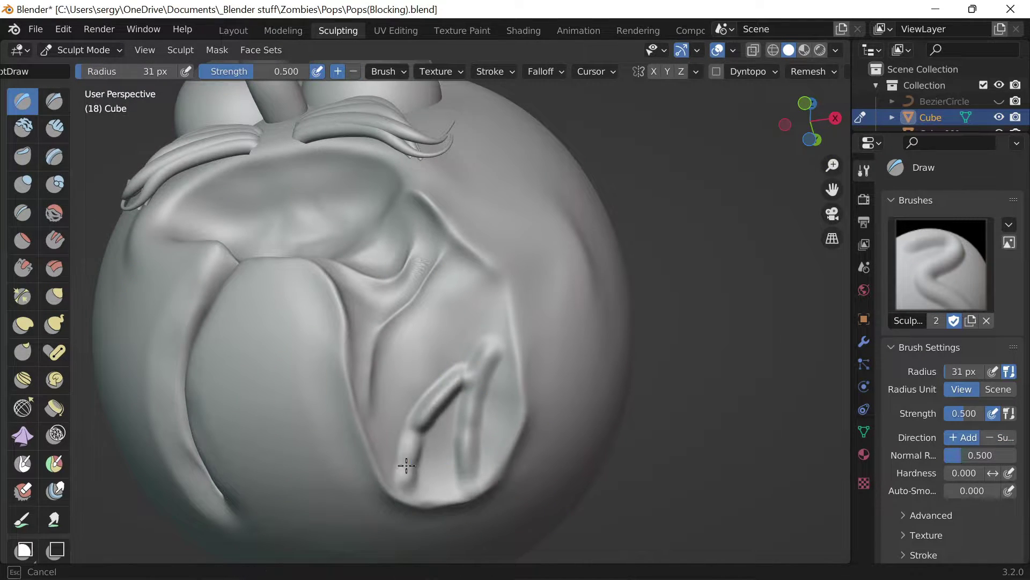
key("shift+c")
left_click_drag(394, 470, 424, 383)
key("shift+x")
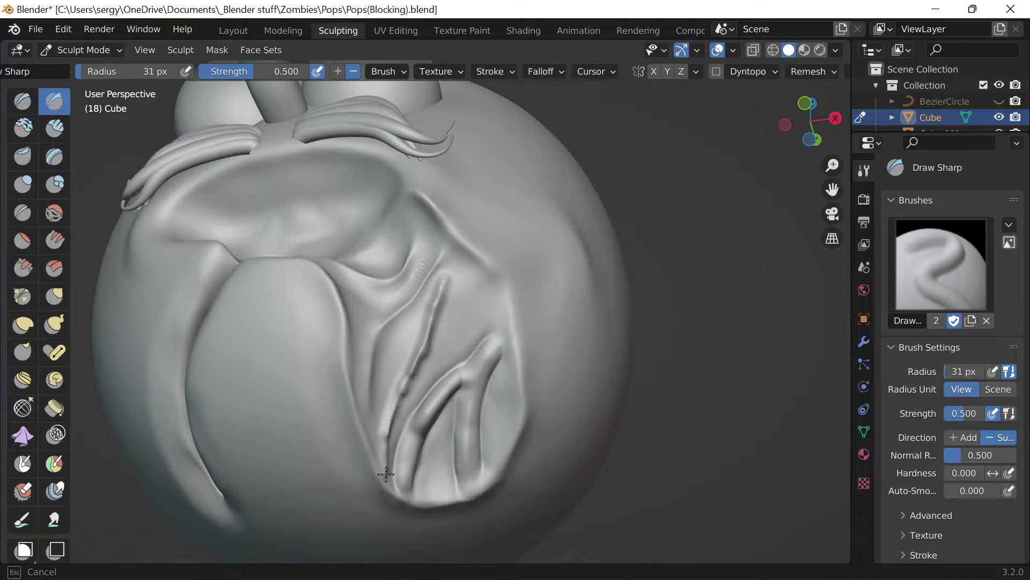
key("KP_1")
Turn to the side of the head and paint a mask patch there
scroll(467, 383, "up", 4)
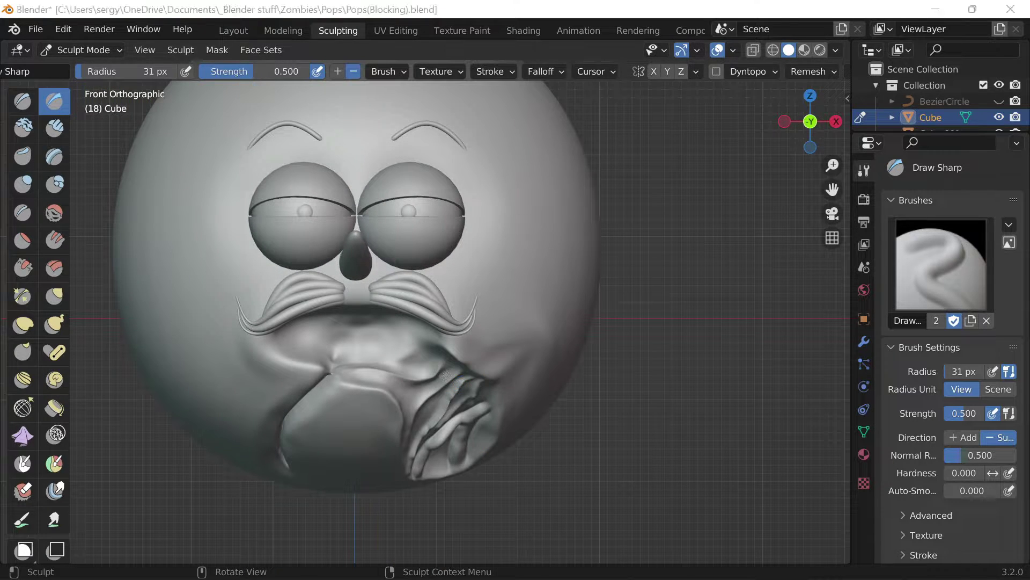
scroll(570, 201, "down", 5)
mouse_move(570, 201)
middle_mouse_down()
mouse_move(429, 350)
mouse_move(286, 356)
middle_mouse_up()
key("m")
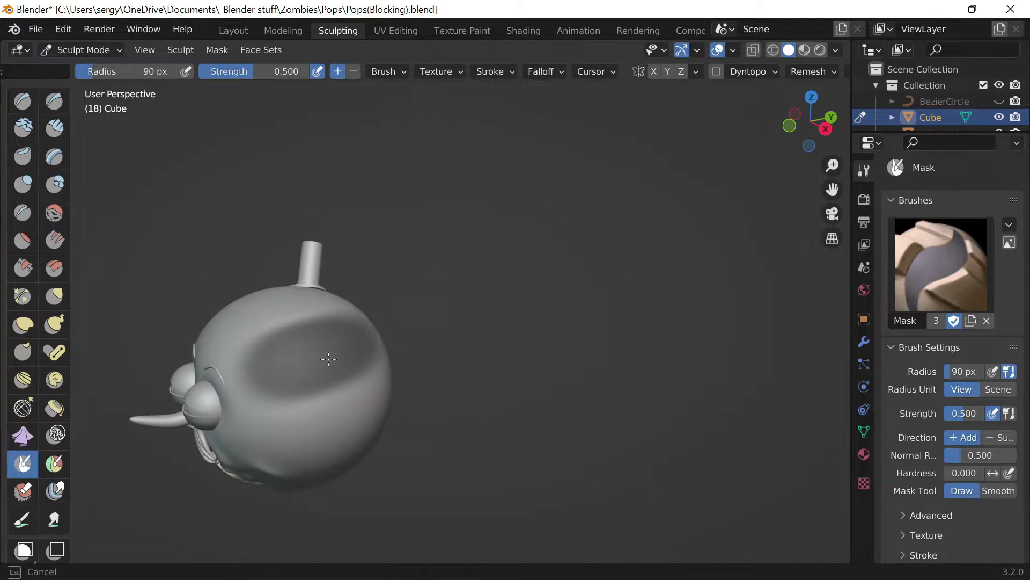
key("KP_1")
scroll(41, 471, "down", 5)
Set the pivot to the unmasked area and sink the patch inward into a hollow
left_click(53, 519)
left_click(180, 49)
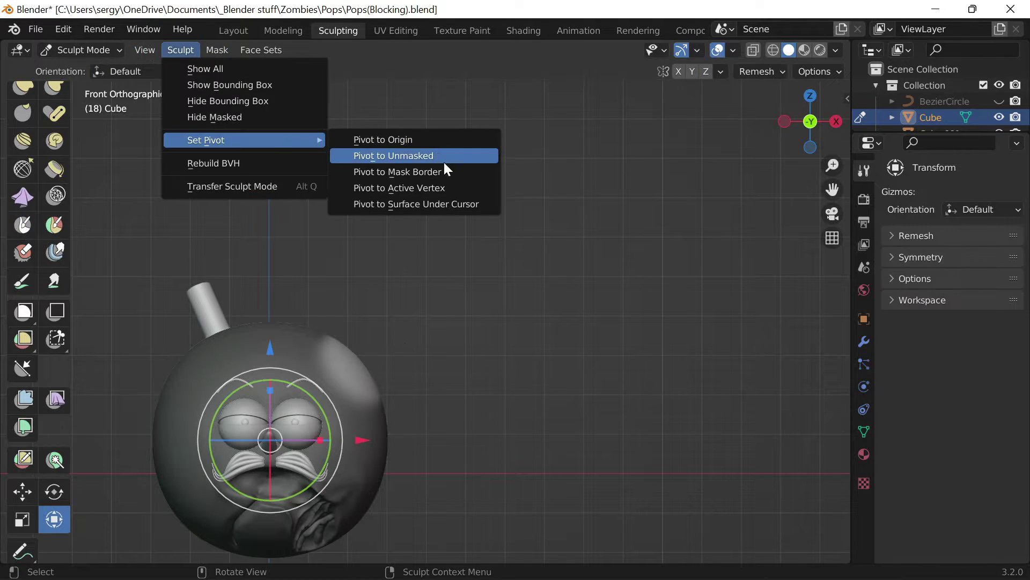
left_click(443, 160)
left_click_drag(392, 368, 288, 348)
middle_click_drag(322, 322, 352, 344)
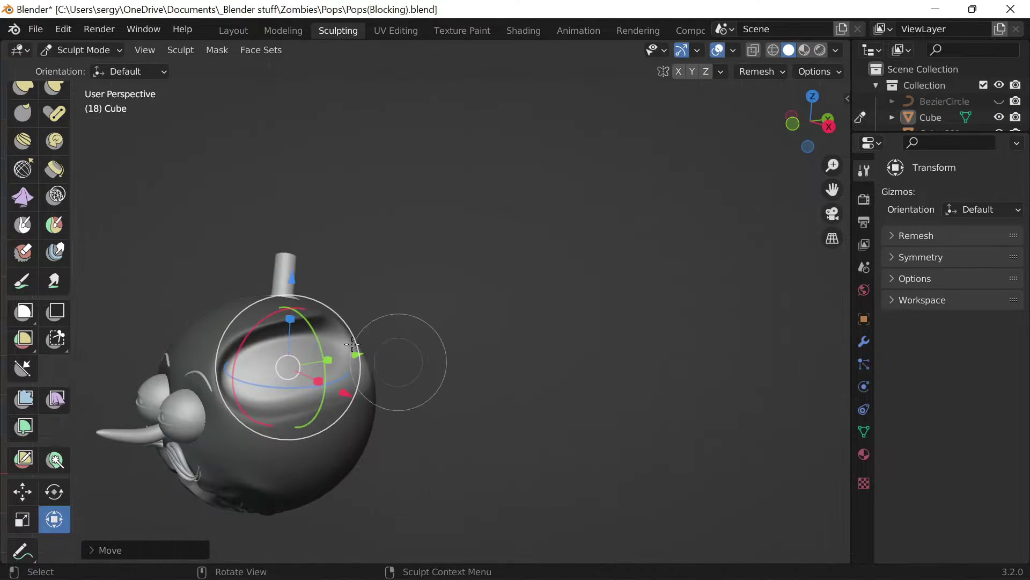
key("x")
Crease the hollow and pull two hooked tendrils from its rim with Snake Hook
scroll(218, 397, "up", 3)
middle_click_drag(219, 397, 386, 156)
key("g")
key("shift+c")
middle_click_drag(470, 331, 483, 195)
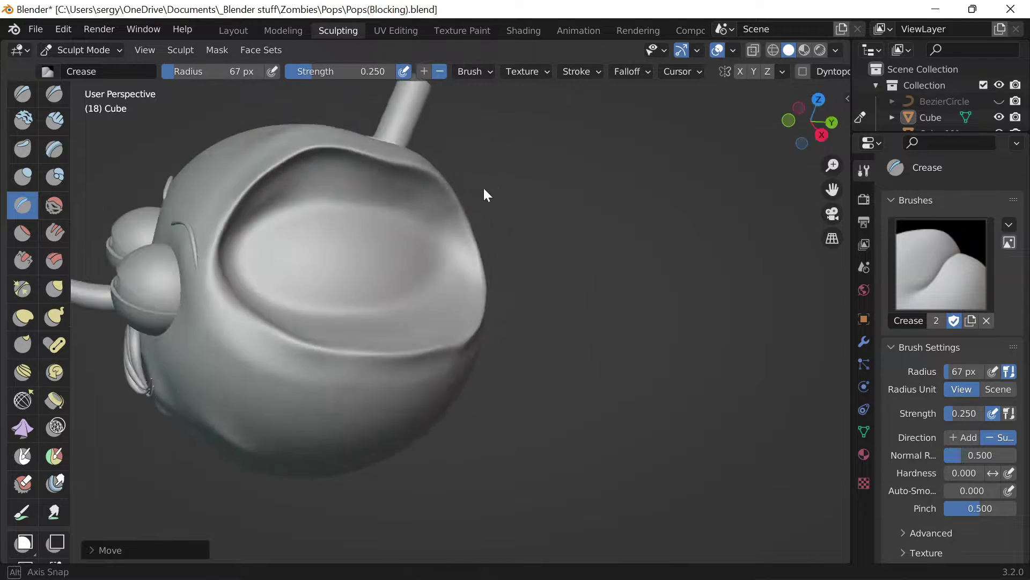
key("k")
left_click_drag(322, 210, 335, 292)
left_click_drag(252, 258, 248, 233)
mouse_move(301, 273)
middle_mouse_down()
mouse_move(244, 265)
mouse_move(361, 210)
mouse_move(591, 439)
mouse_move(130, 188)
middle_mouse_up()
key("KP_1")
Append a brush from the stylized brushes file in the Documents brush pack folder
left_click(36, 29)
left_click(59, 207)
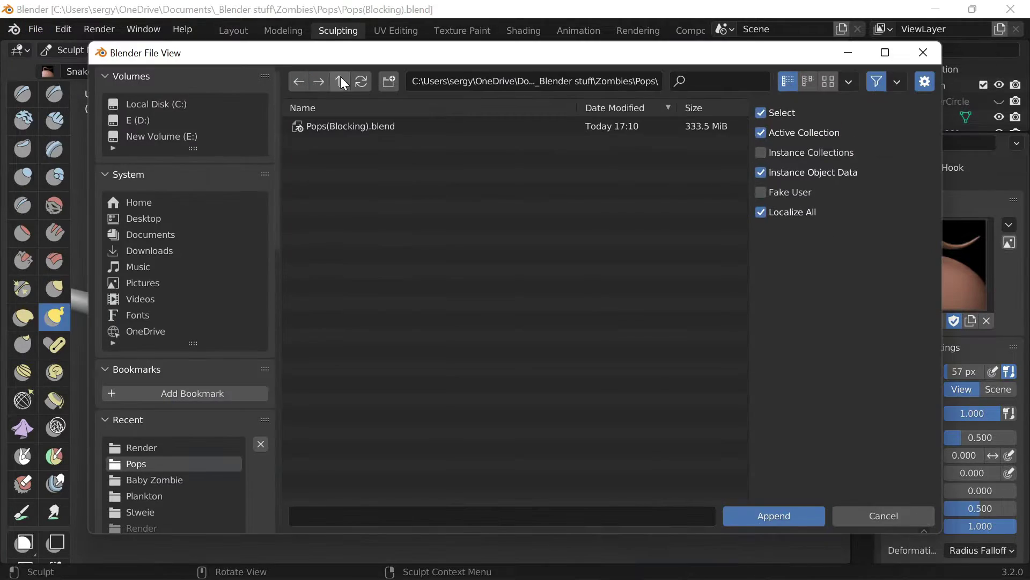
left_click(150, 234)
left_click(374, 428)
left_click(436, 127)
left_click(435, 127)
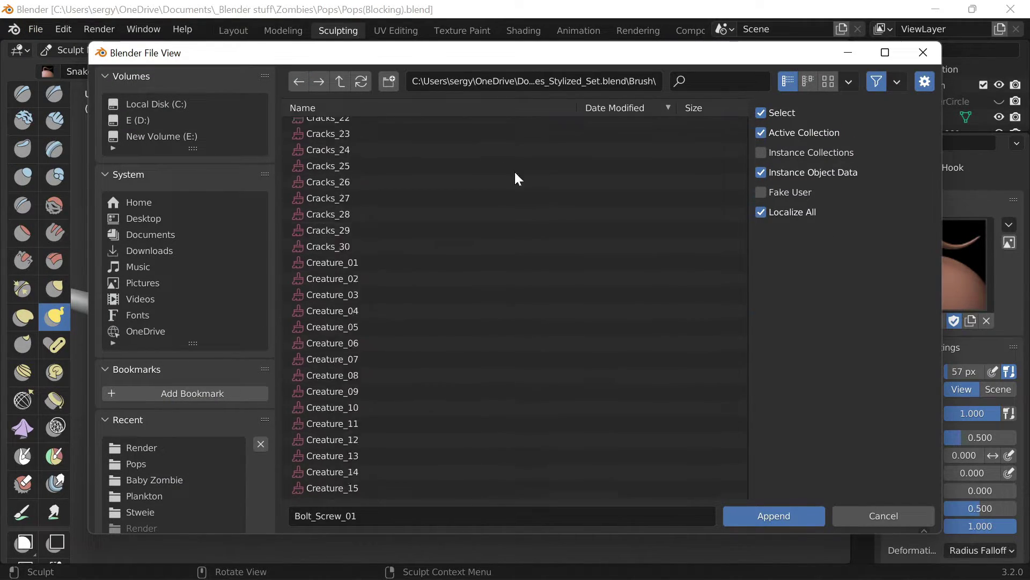
scroll(451, 212, "down", 10)
scroll(392, 246, "down", 10)
double_click(391, 246)
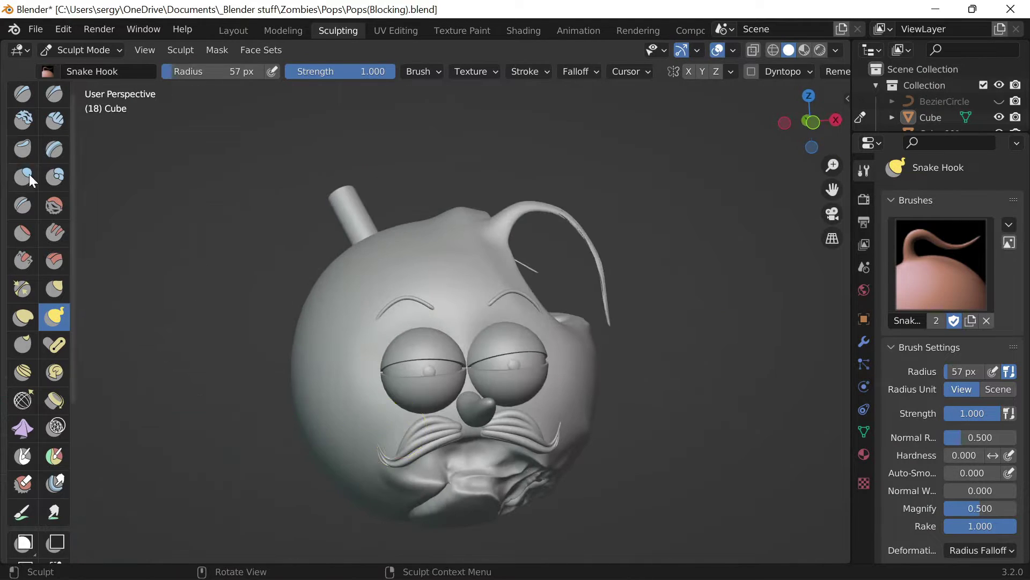
Pull a long tendril down the left cheek with the Snake Hook brush
left_click(29, 180)
mouse_move(429, 279)
middle_mouse_down()
mouse_move(499, 304)
mouse_move(508, 274)
middle_mouse_up()
key("x")
key("KP_1")
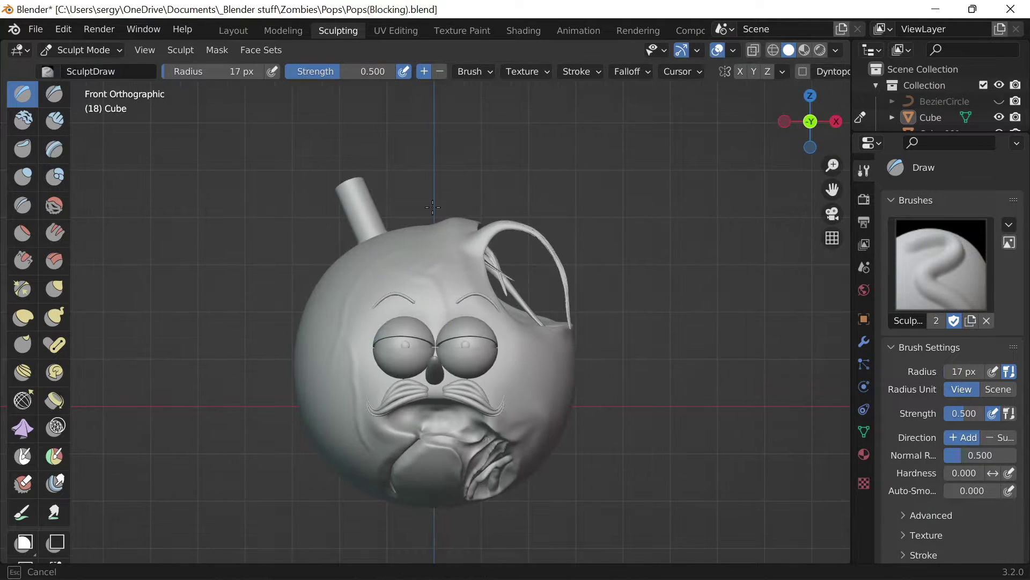
middle_click_drag(748, 196, 21, 201)
left_click(54, 317)
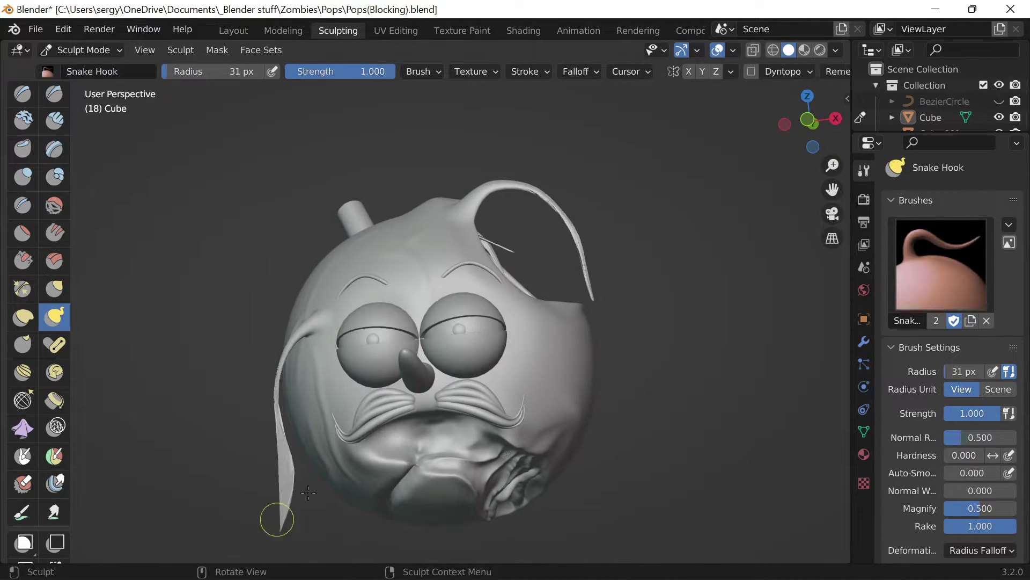
key("KP_1")
mouse_move(690, 381)
middle_mouse_down()
mouse_move(152, 331)
mouse_move(444, 349)
mouse_move(437, 382)
mouse_move(408, 279)
mouse_move(421, 361)
mouse_move(396, 322)
middle_mouse_up()
Inflate the back of the head, viewed from the back
key("i")
key("KP_1")
left_click(54, 93)
mouse_move(529, 394)
middle_mouse_down()
mouse_move(430, 453)
mouse_move(501, 361)
mouse_move(788, 123)
middle_mouse_up()
left_click(788, 121)
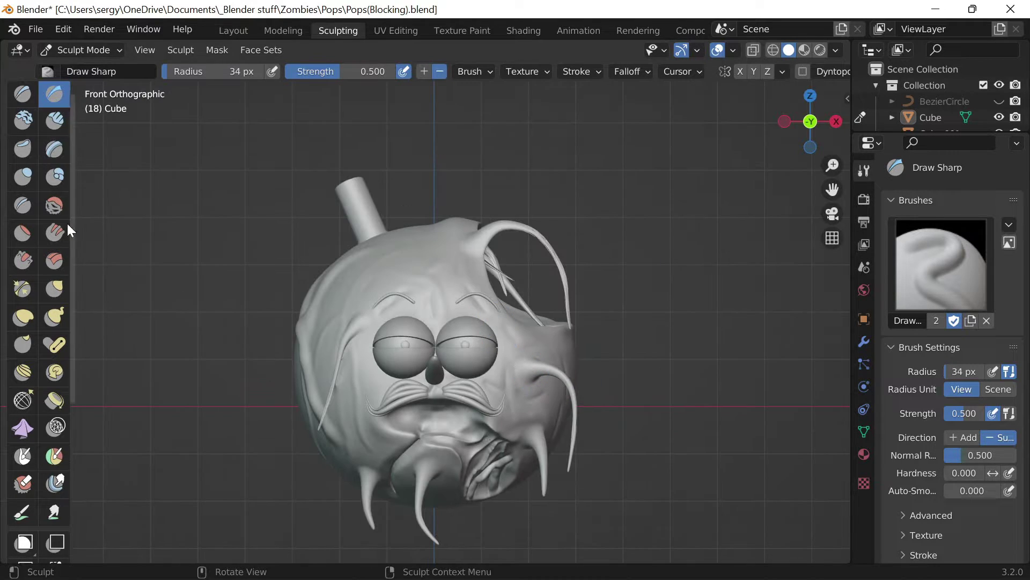
key("ctrl+KP_3")
key("i")
key("ctrl+KP_1")
left_click_drag(507, 446, 486, 364)
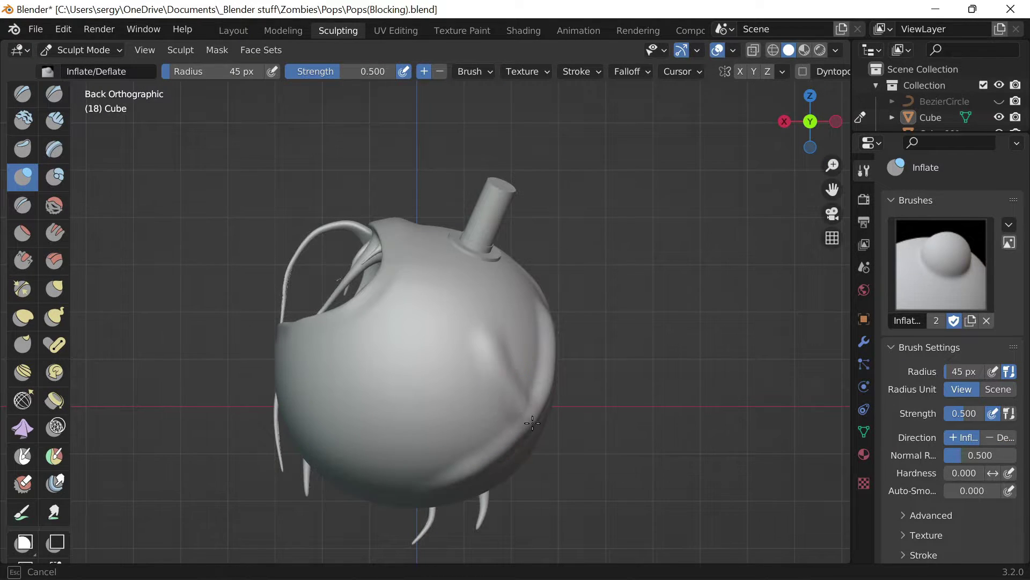
Pull a tendril from the back of the head and carve a wrinkle with Draw Sharp
middle_click_drag(486, 365, 376, 300)
key("k")
mouse_move(294, 207)
middle_mouse_down()
mouse_move(317, 255)
mouse_move(798, 159)
middle_mouse_up()
key("ctrl+KP_1")
left_click(54, 94)
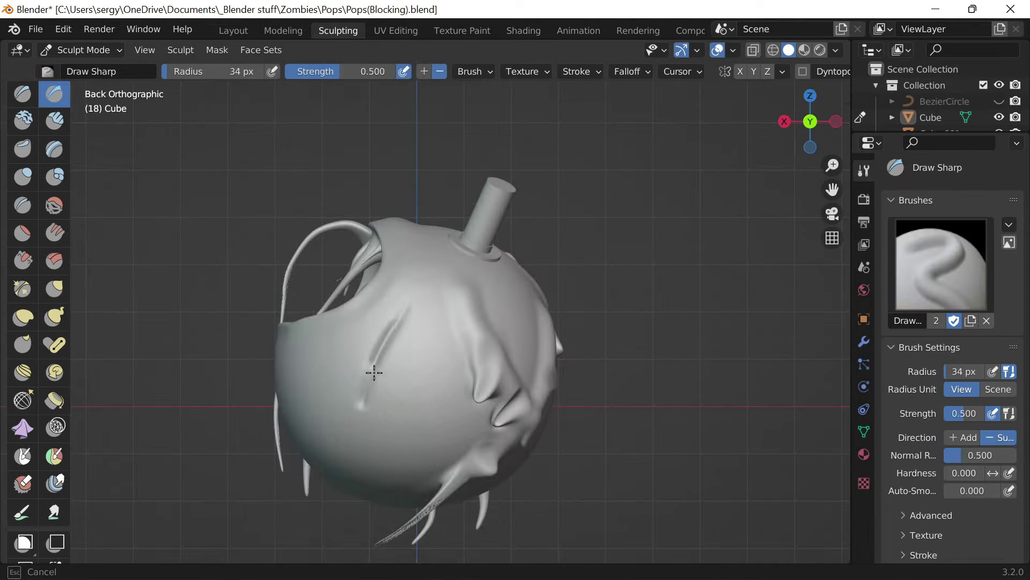
left_click_drag(333, 311, 397, 397)
middle_click_drag(397, 397, 269, 332)
Crease a wrinkle, build and smooth a clay blob, and shrink the Crease radius to 32 px
left_click(22, 205)
mouse_move(462, 322)
middle_mouse_down()
mouse_move(807, 98)
mouse_move(375, 370)
middle_mouse_up()
key("c")
mouse_move(371, 370)
left_mouse_down()
mouse_move(398, 397)
mouse_move(386, 375)
left_mouse_up()
key("s")
key("shift+c")
key("f")
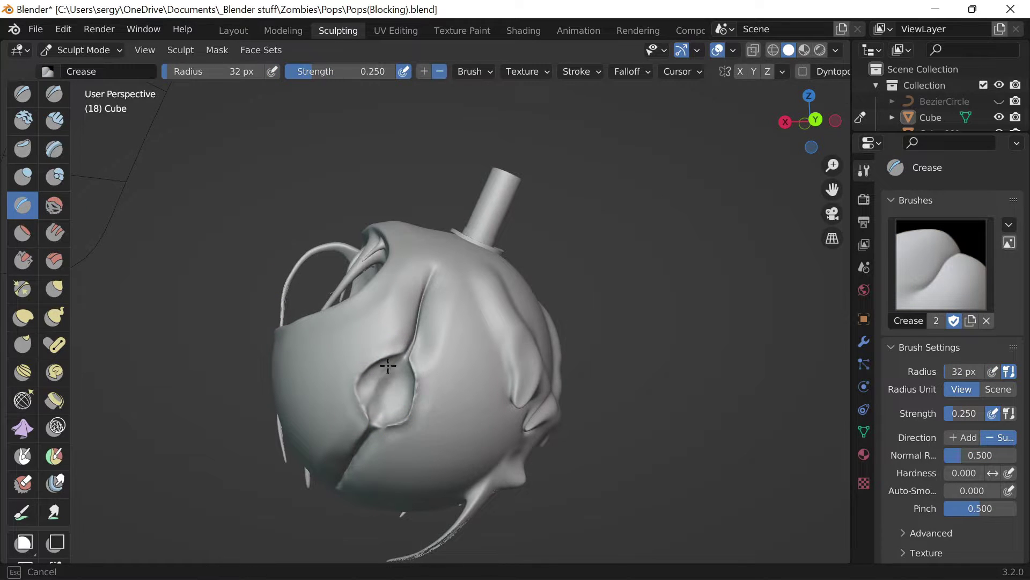
key("ctrl+KP_1")
Dab a round blob onto the head with the Blob brush and inspect the hollow
left_click(54, 176)
left_click(440, 280)
mouse_move(441, 281)
middle_mouse_down("alt")
mouse_move(494, 202)
mouse_move(686, 234)
middle_mouse_up("alt")
left_click(54, 94)
mouse_move(425, 202)
middle_mouse_down()
mouse_move(519, 311)
mouse_move(376, 241)
middle_mouse_up()
left_click(23, 94)
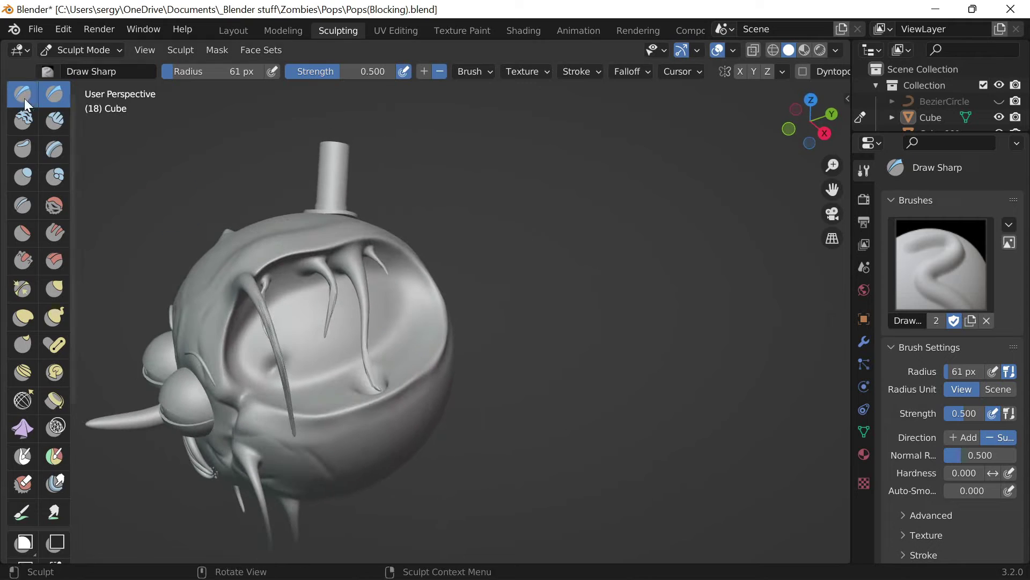
Set the Remesh voxel size to 0.0034
left_click(762, 71)
double_click(758, 101)
type("0.0034")
key("Return")
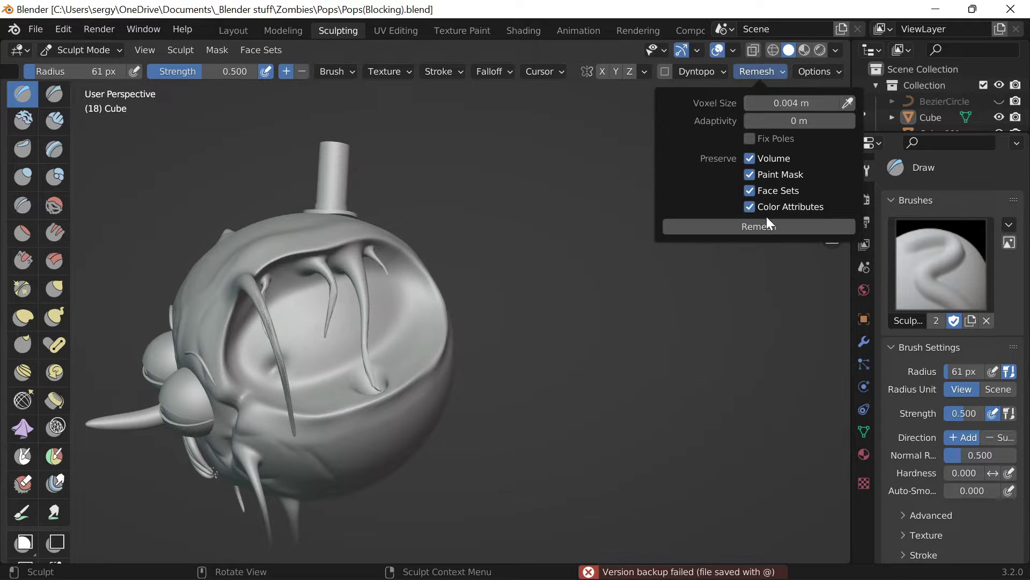
Run Remesh on the sculpt at the 0.004 m voxel size, then close the Remesh popover
left_click(757, 72)
left_click(769, 230)
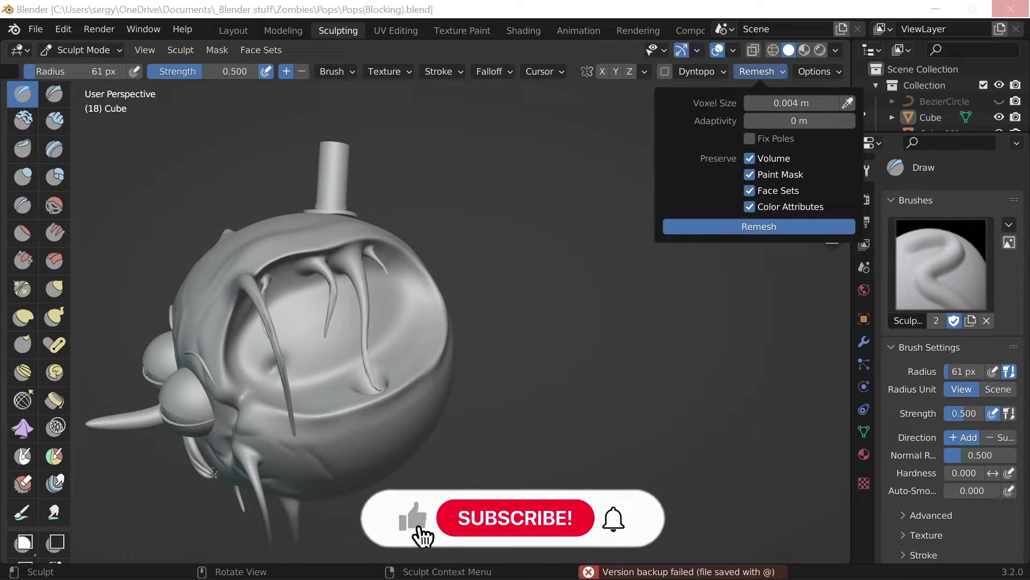
key("ctrl+r")
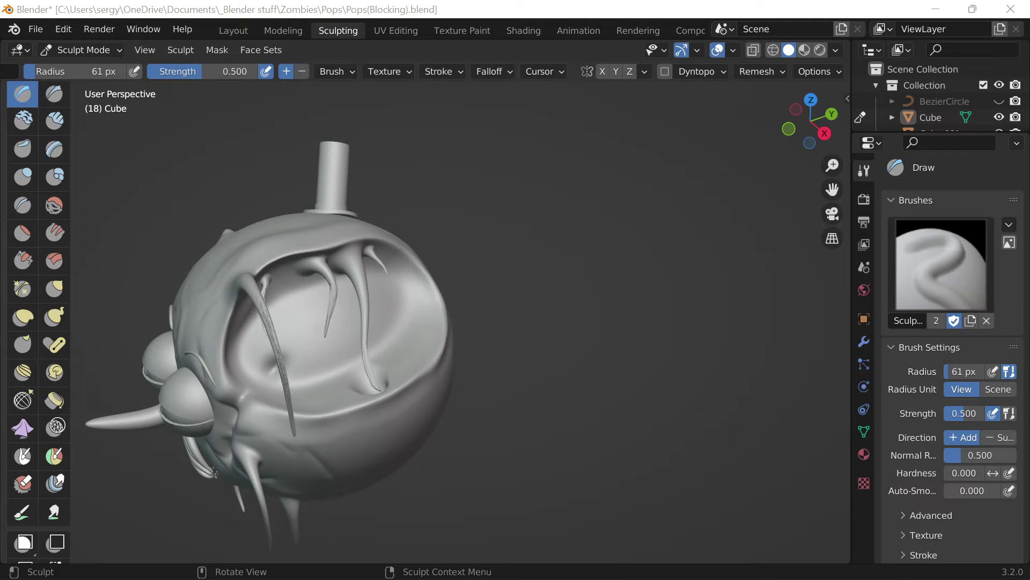
Stamp a creature skin texture brush at raised strength across the inside of the hollow
left_click(941, 263)
scroll(617, 456, "down", 5)
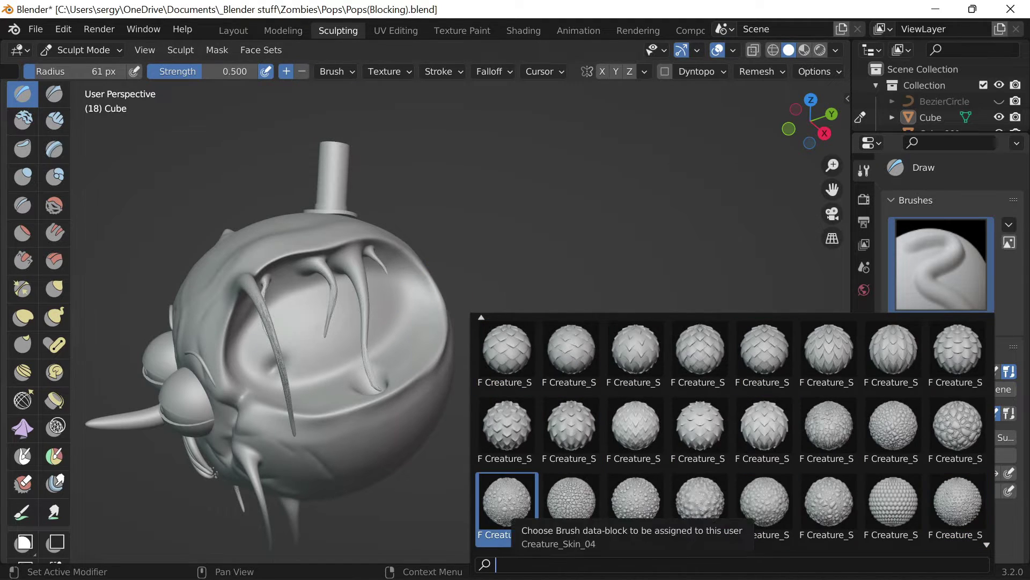
left_click(499, 502)
middle_click_drag(259, 346, 294, 306)
key("shift+f")
left_click_drag(301, 354, 322, 349)
middle_click_drag(322, 349, 345, 299)
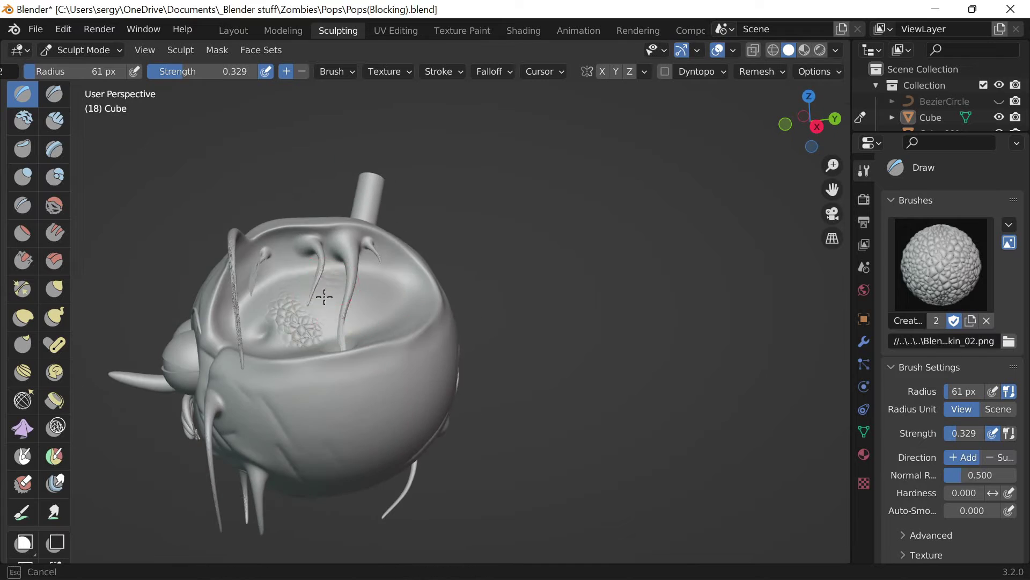
left_click_drag(345, 299, 362, 335)
middle_click_drag(362, 336, 340, 299)
left_click_drag(340, 299, 368, 368)
mouse_move(368, 368)
middle_mouse_down()
mouse_move(304, 458)
mouse_move(257, 322)
middle_mouse_up()
Soften the skin texture near the hollow's rim with a 28 px Smooth brush at lower strength
left_click(54, 205)
key("f")
left_click(379, 368)
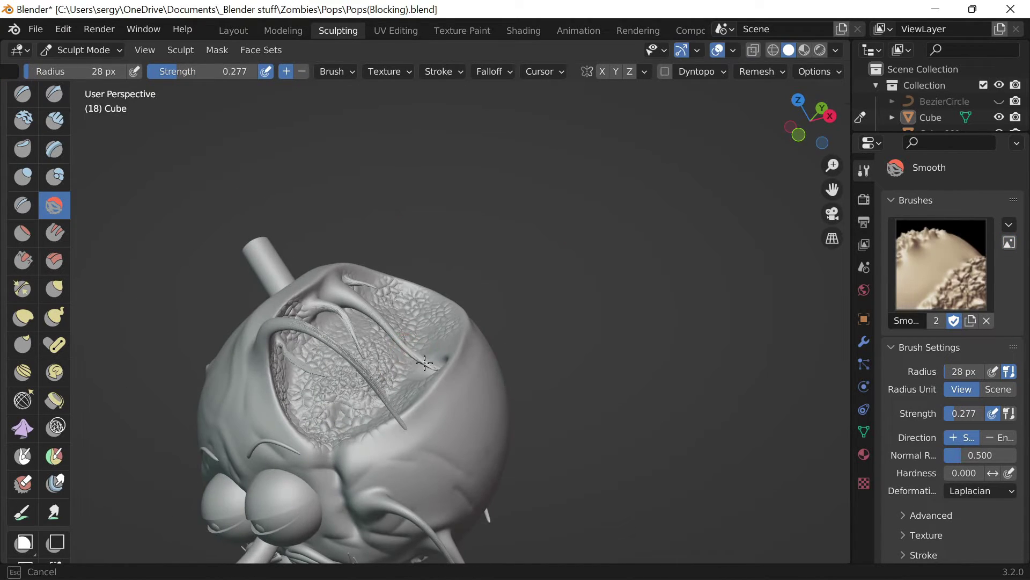
mouse_move(380, 368)
middle_mouse_down()
mouse_move(336, 465)
mouse_move(375, 329)
mouse_move(365, 299)
mouse_move(556, 414)
middle_mouse_up()
Switch back to the plain Draw brush
key("KP_1")
key("x")
left_click(942, 263)
left_click(954, 516)
Review the head from front, side and back, then save Pops(Blocking).blend
key("KP_1")
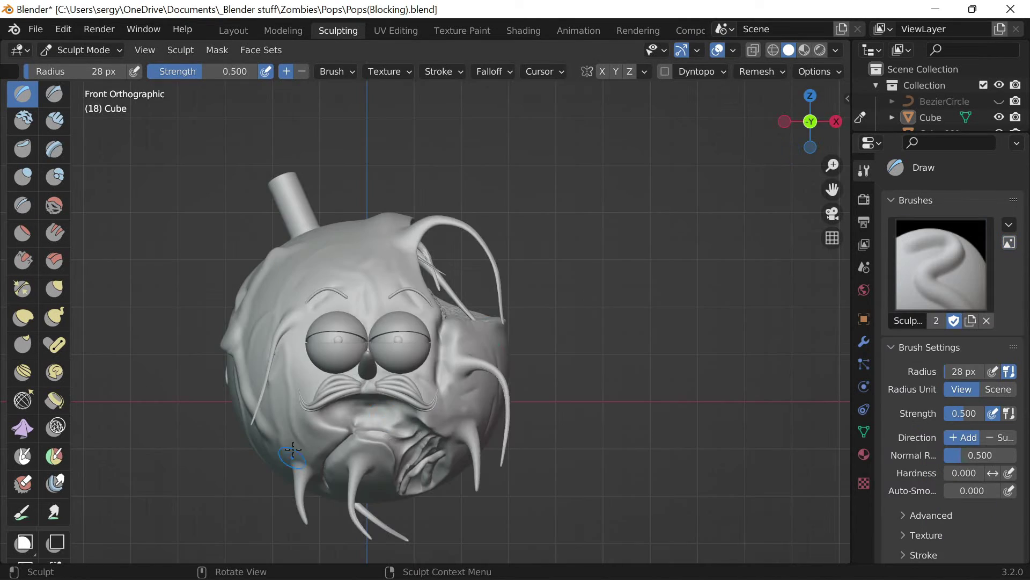
key("KP_3")
mouse_move(352, 391)
middle_mouse_down()
mouse_move(398, 362)
mouse_move(477, 429)
mouse_move(701, 269)
middle_mouse_up()
key("ctrl+KP_1")
middle_click_drag(478, 375, 532, 391)
key("KP_1")
middle_click_drag(625, 327, 671, 344)
key("KP_1")
key("ctrl+s")
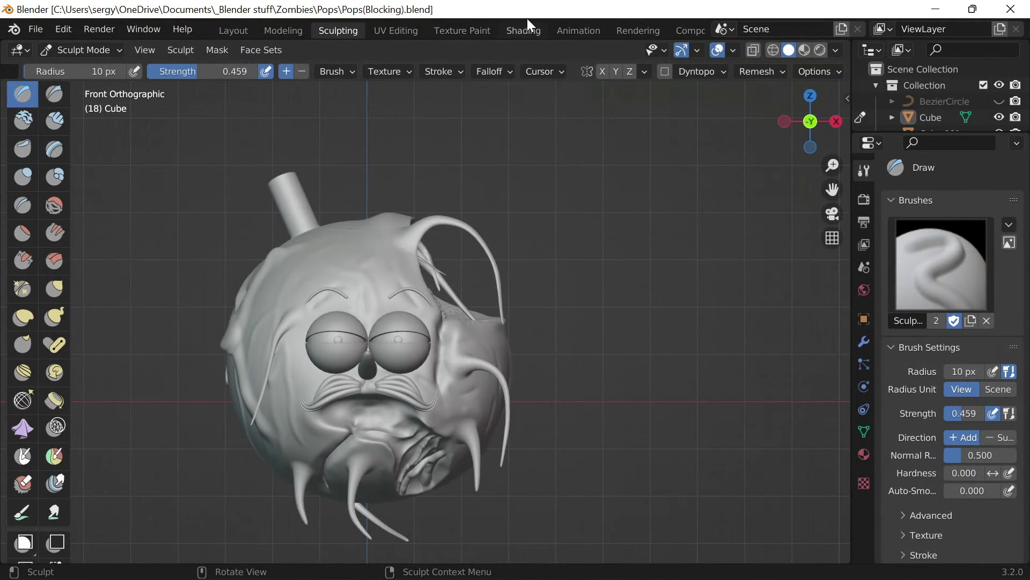
Change the skin tint from pink to grey and slide the ColorRamp white stop to 0.885
left_click(525, 27)
left_click(440, 493)
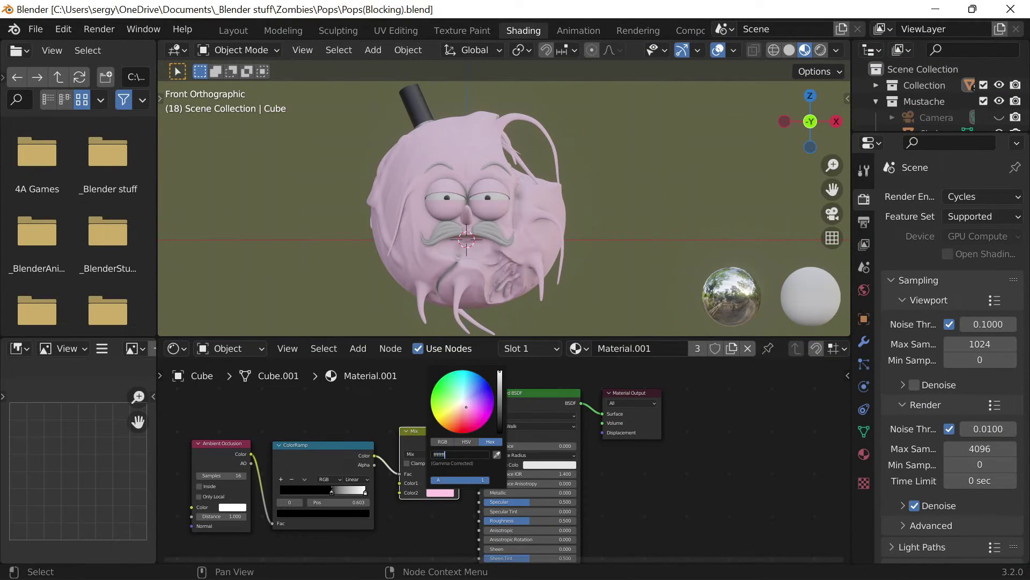
left_click_drag(473, 397, 460, 395)
left_click_drag(332, 491, 361, 491)
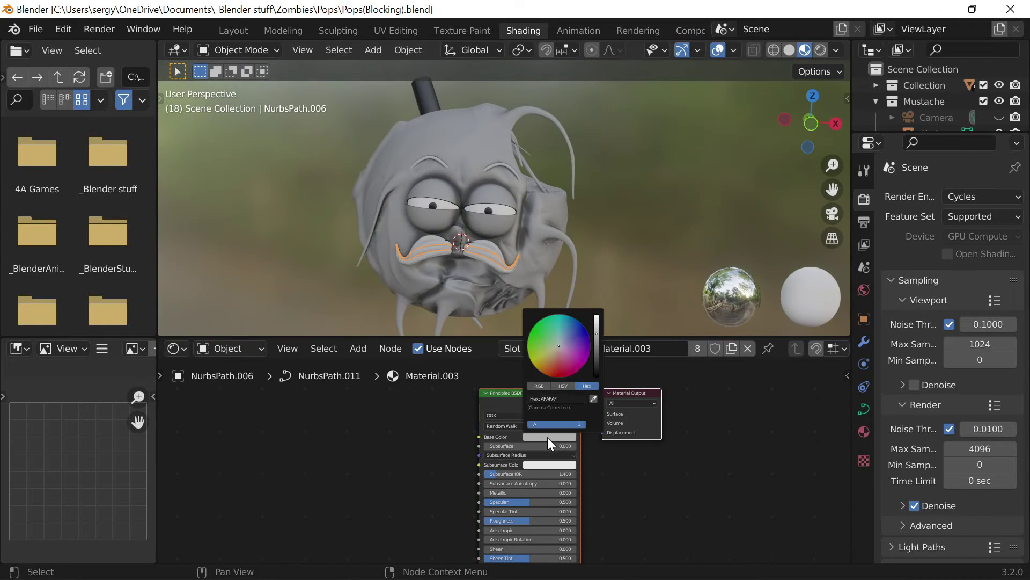